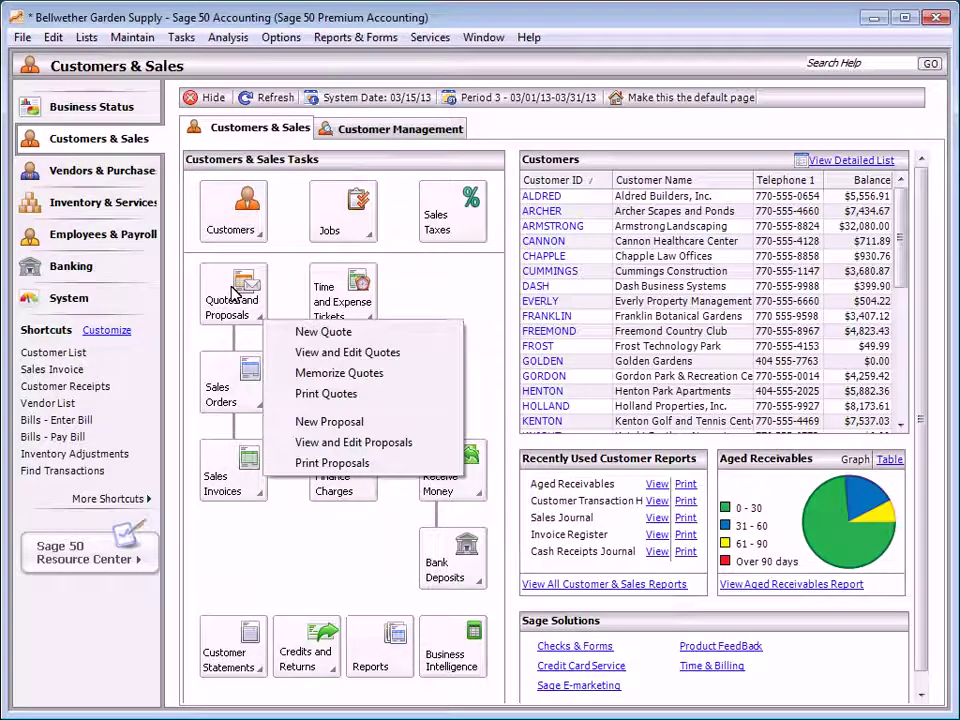
Load the FRANKLIN quote and set the bird seed unit price to the Discount level, 17.99
click(300, 332)
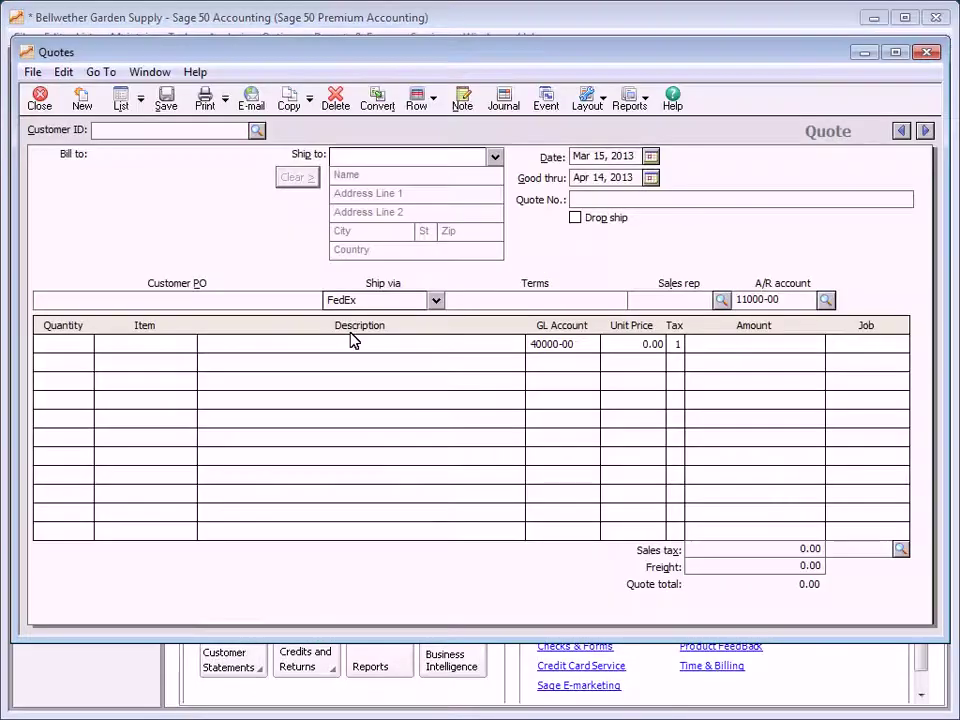
click(901, 131)
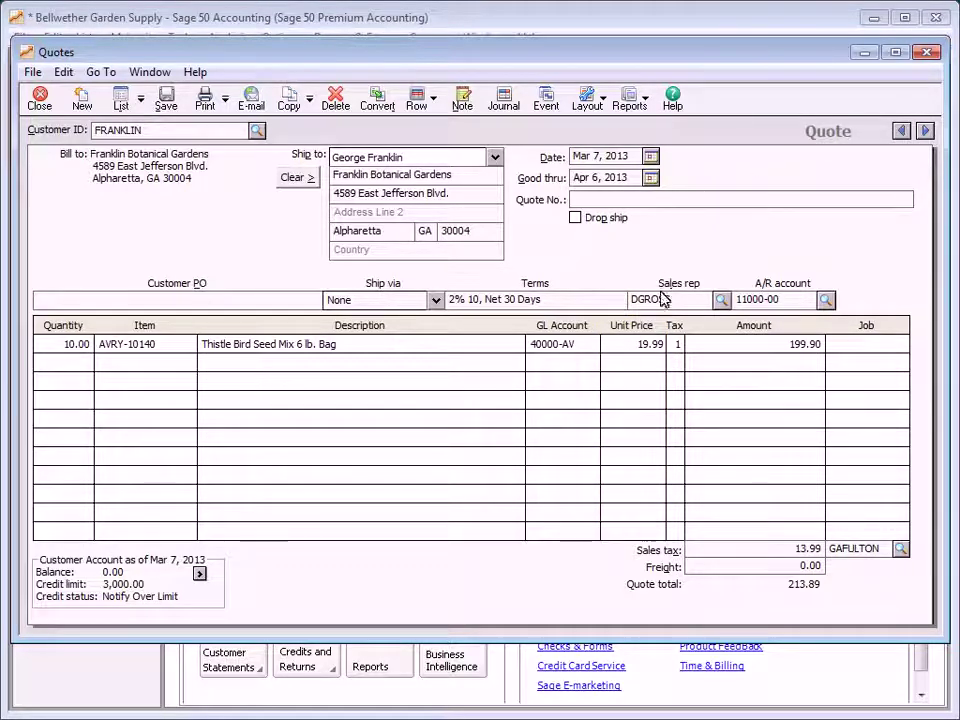
click(660, 345)
click(742, 345)
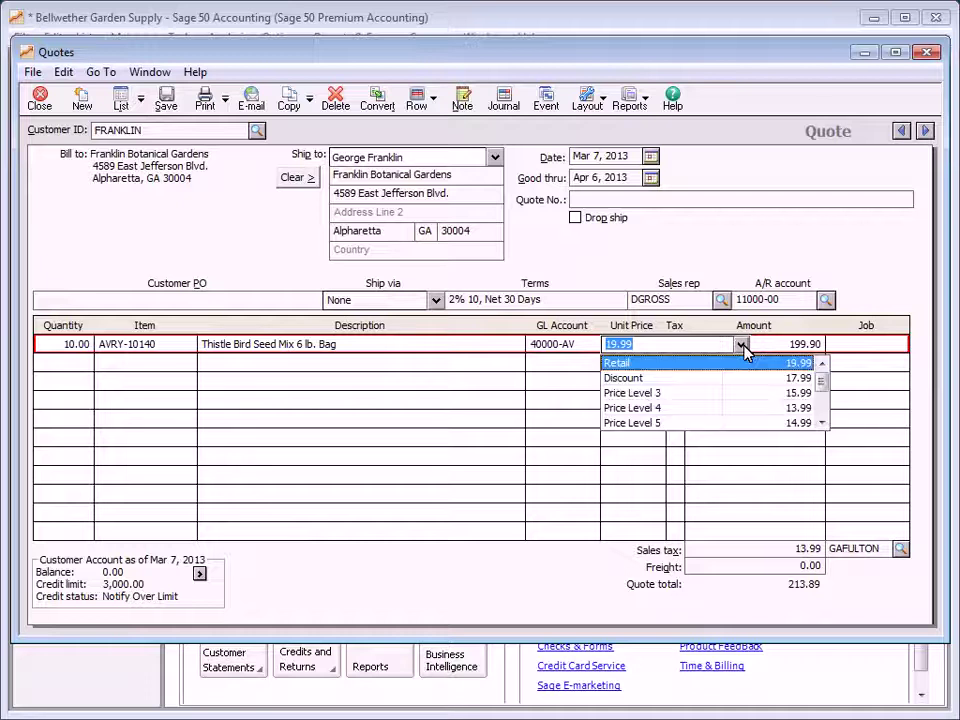
click(657, 379)
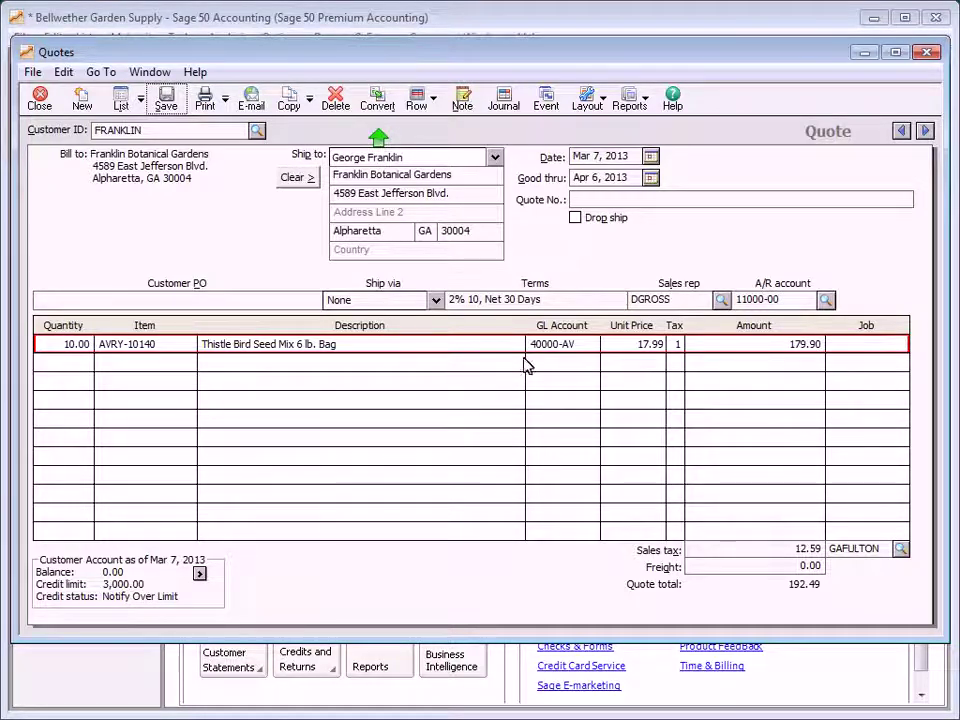
Turn the Franklin quote into sales order 10354, then close the Quotes window
click(378, 103)
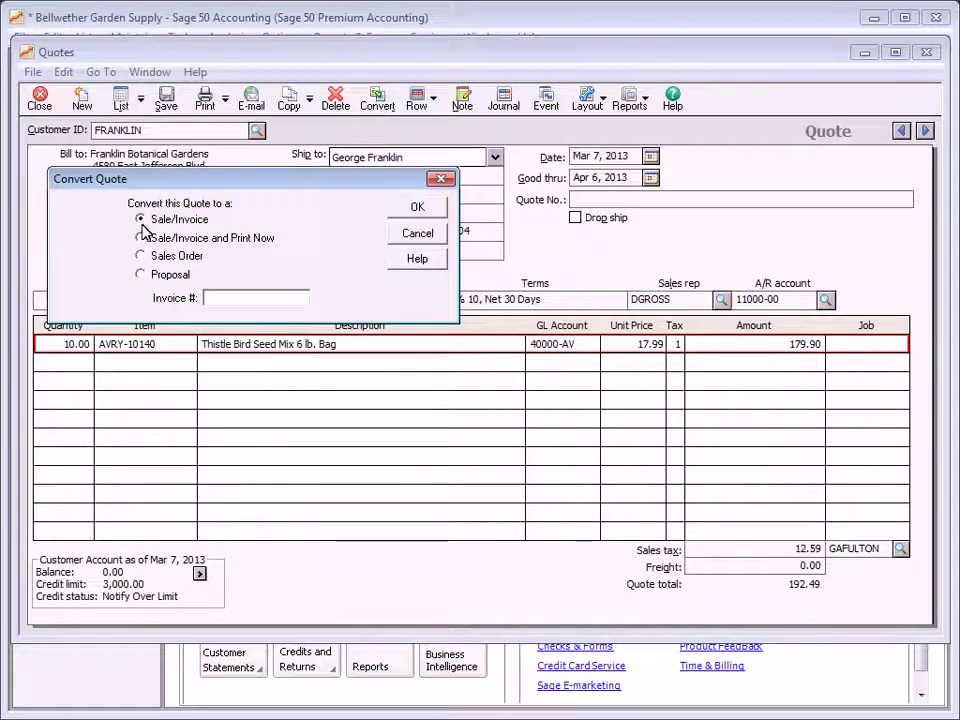
click(141, 256)
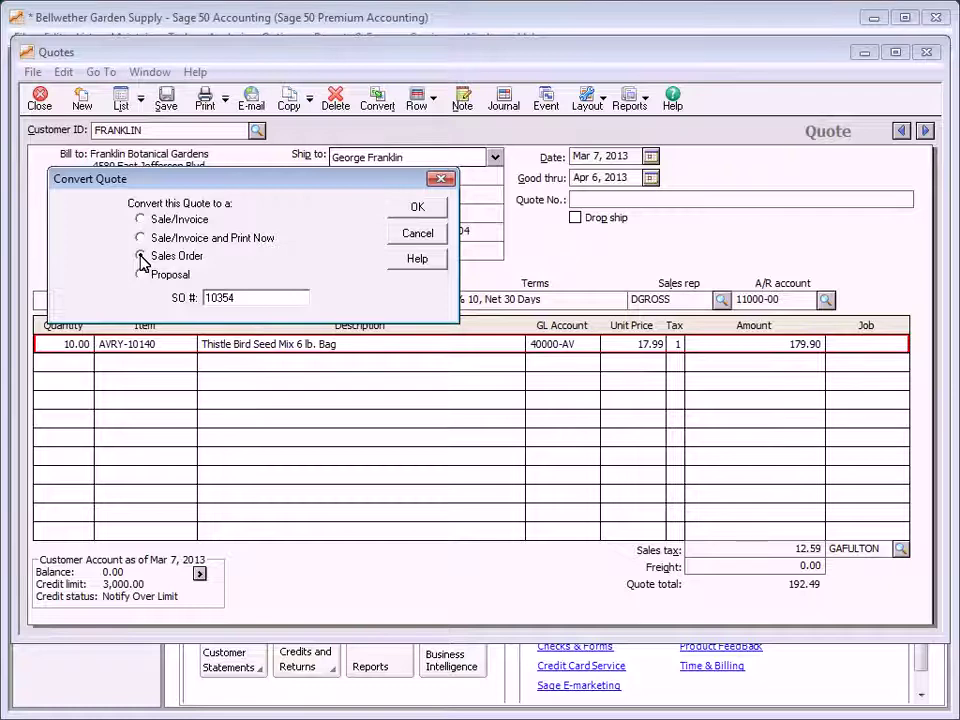
click(420, 210)
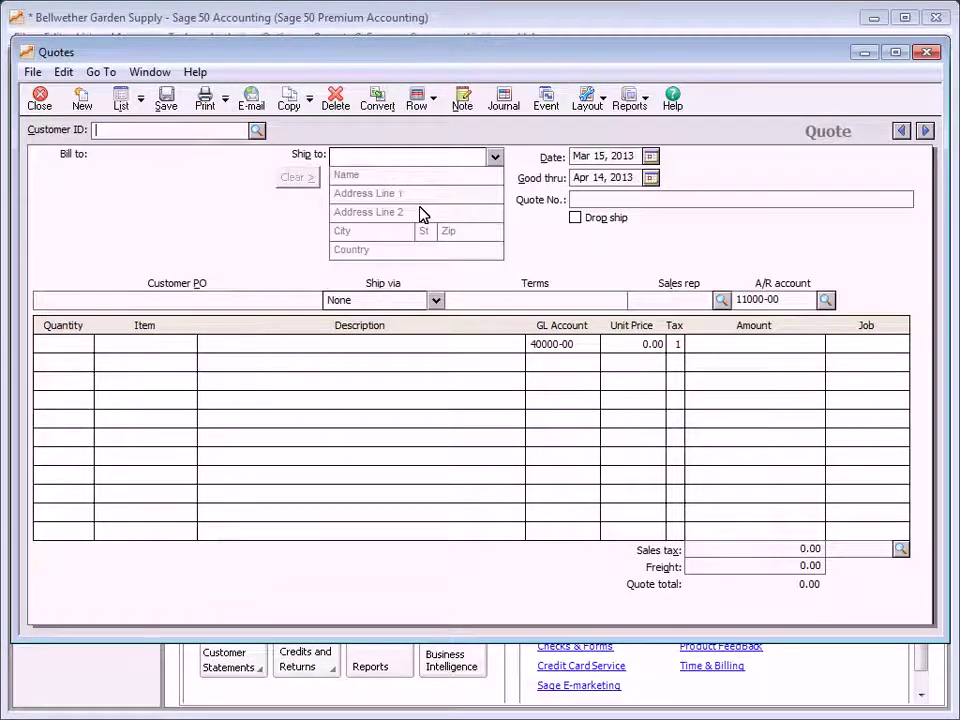
click(38, 100)
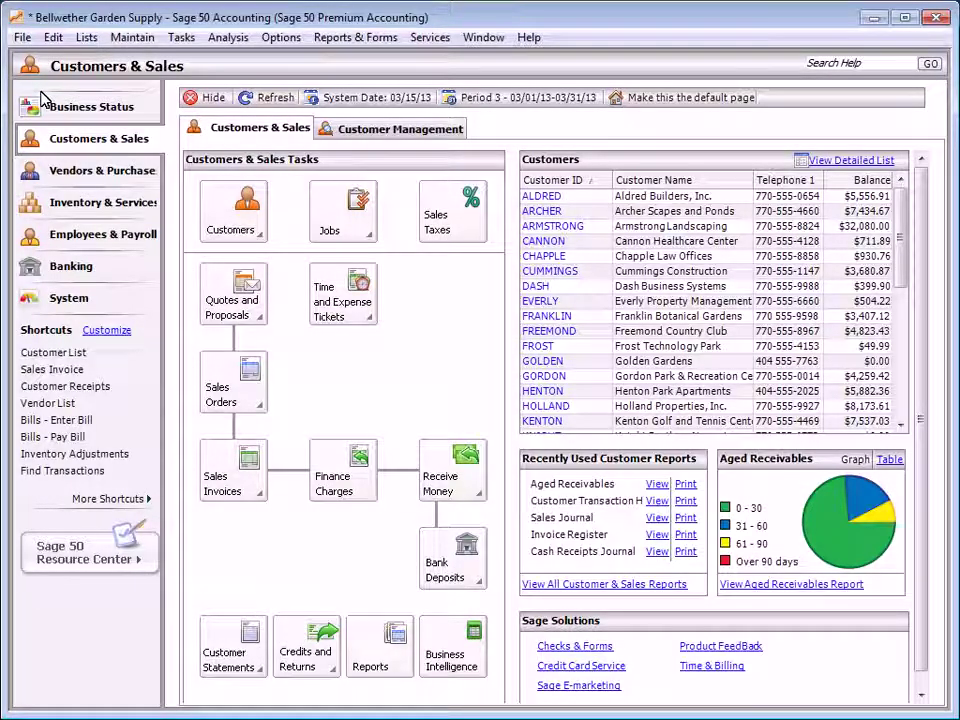
click(228, 388)
click(301, 420)
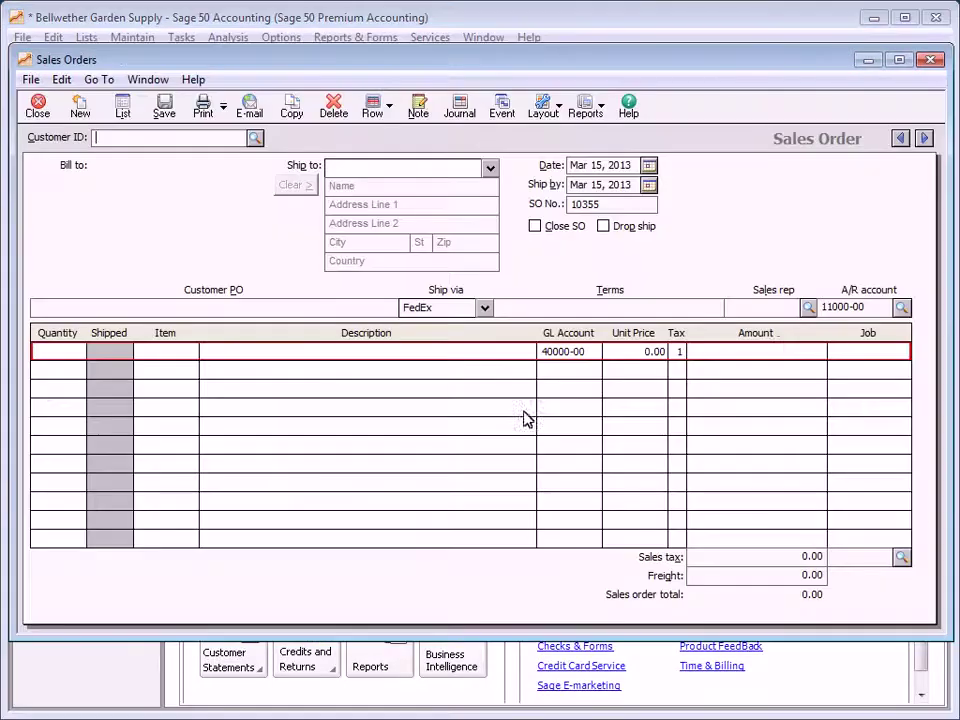
click(900, 138)
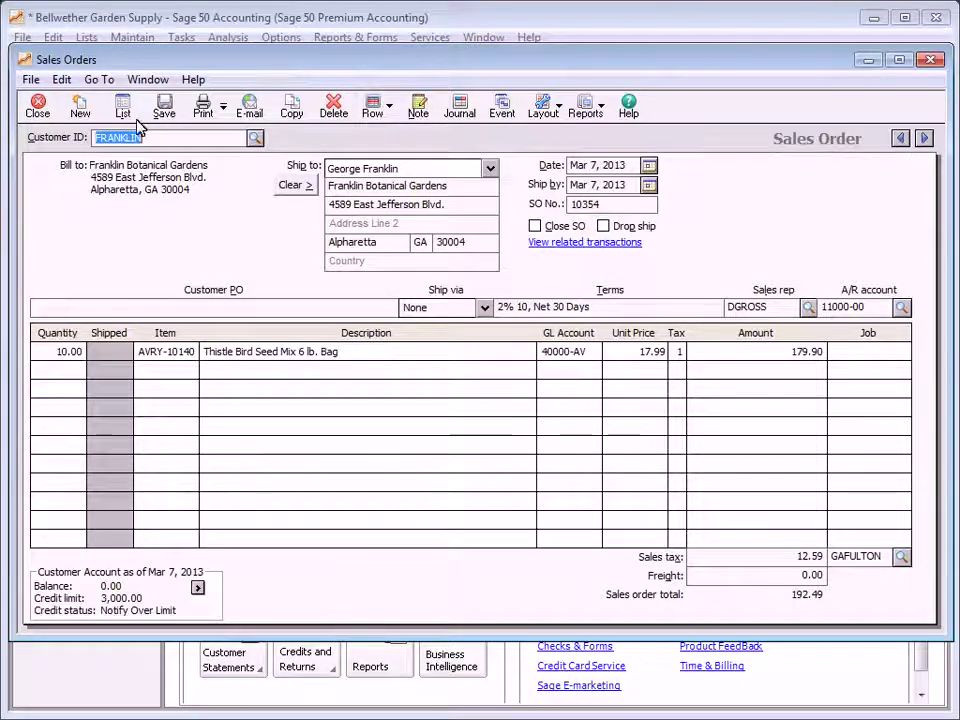
click(38, 104)
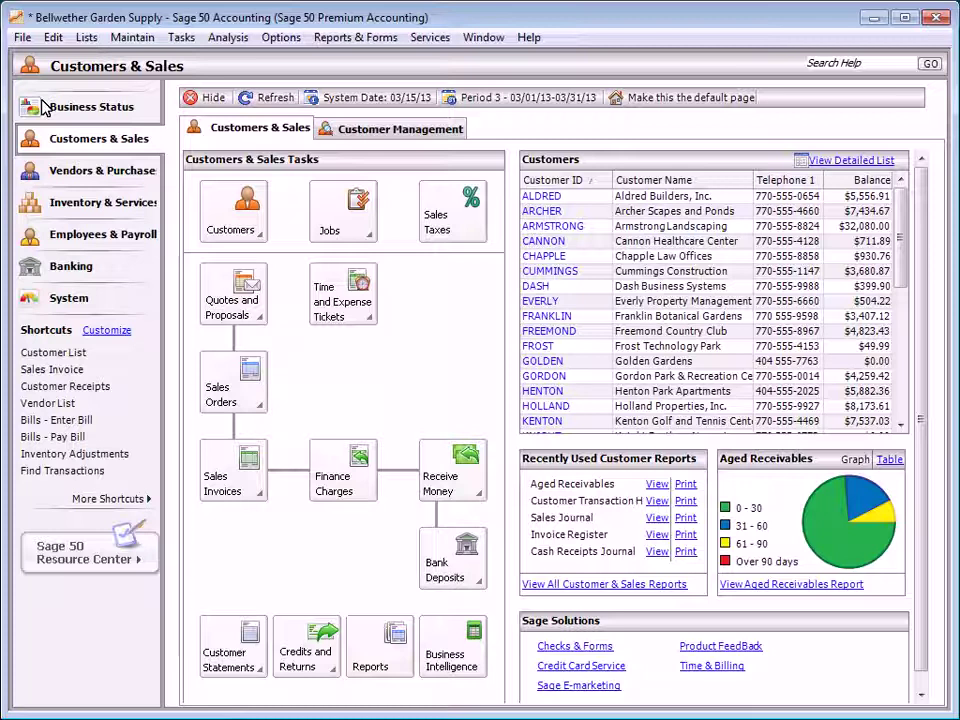
Start a new sales invoice with ARCHER selected as the customer
click(233, 470)
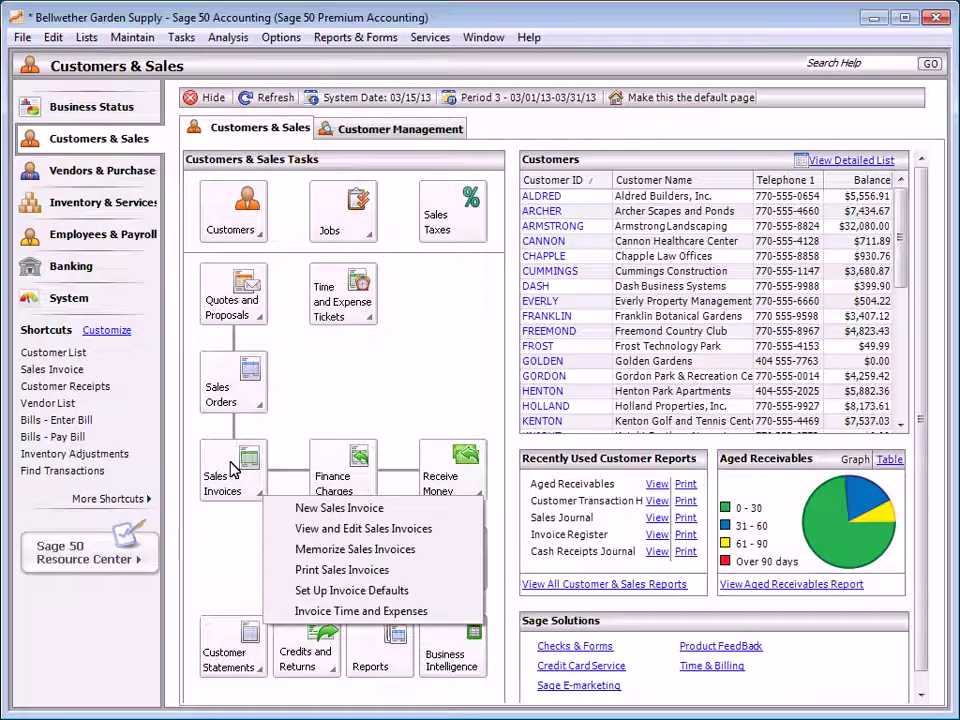
click(336, 509)
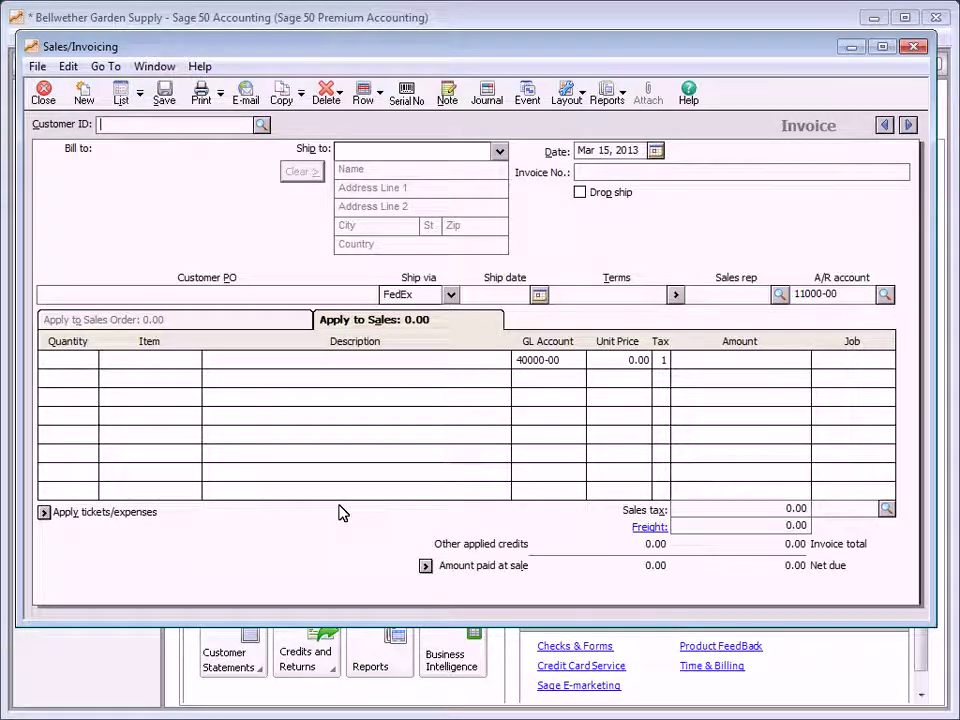
click(261, 124)
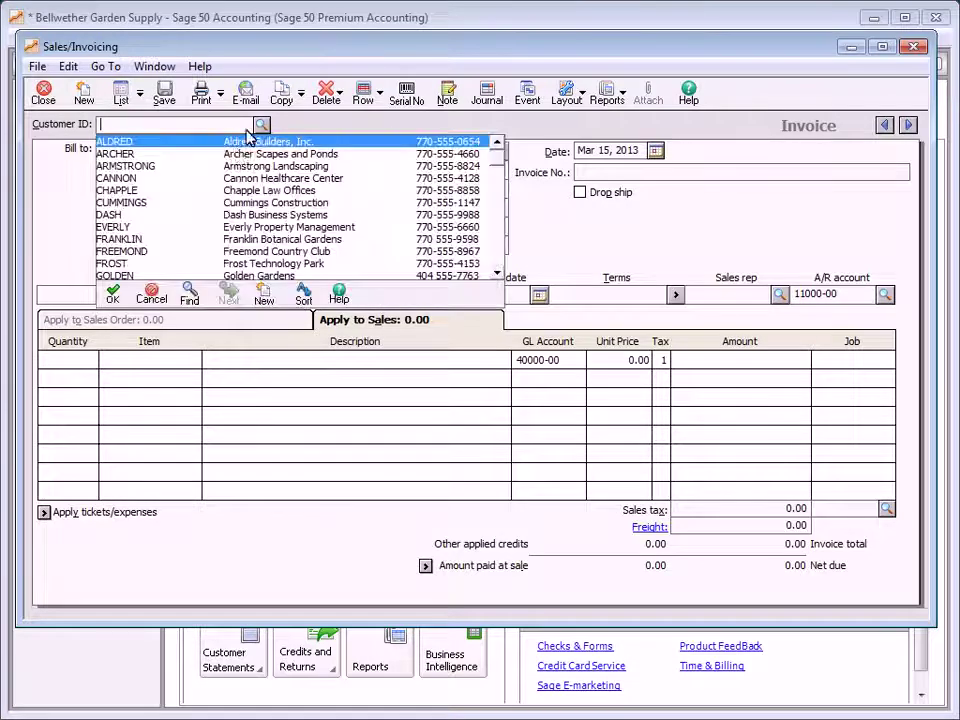
double_click(170, 157)
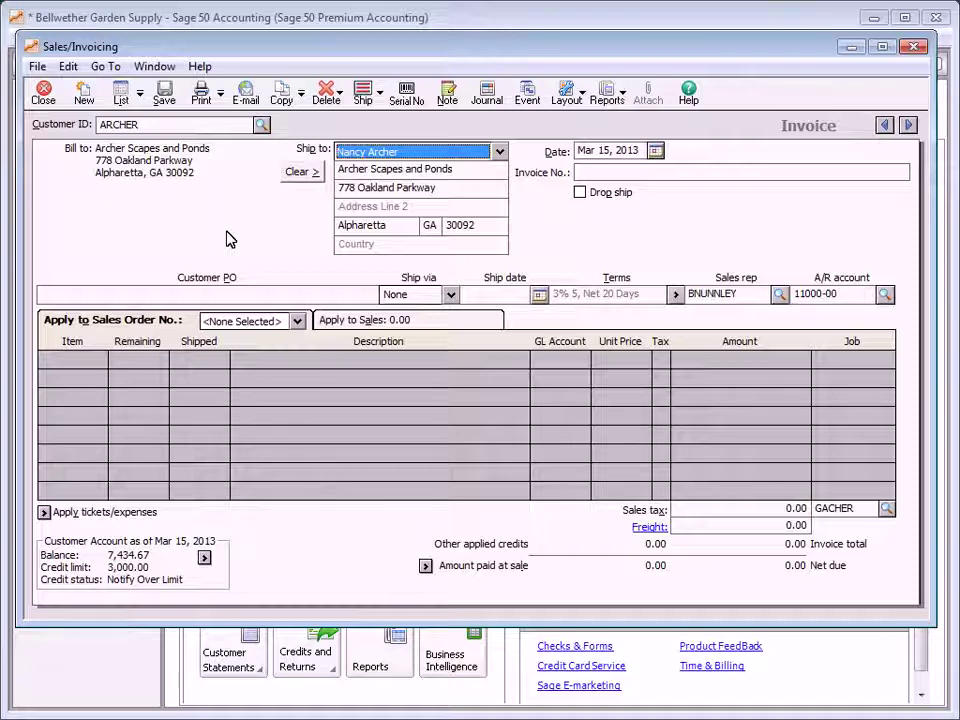
Apply sales order 10348 to the Archer invoice, ship all lines, and save the 5,935.15 invoice
click(297, 321)
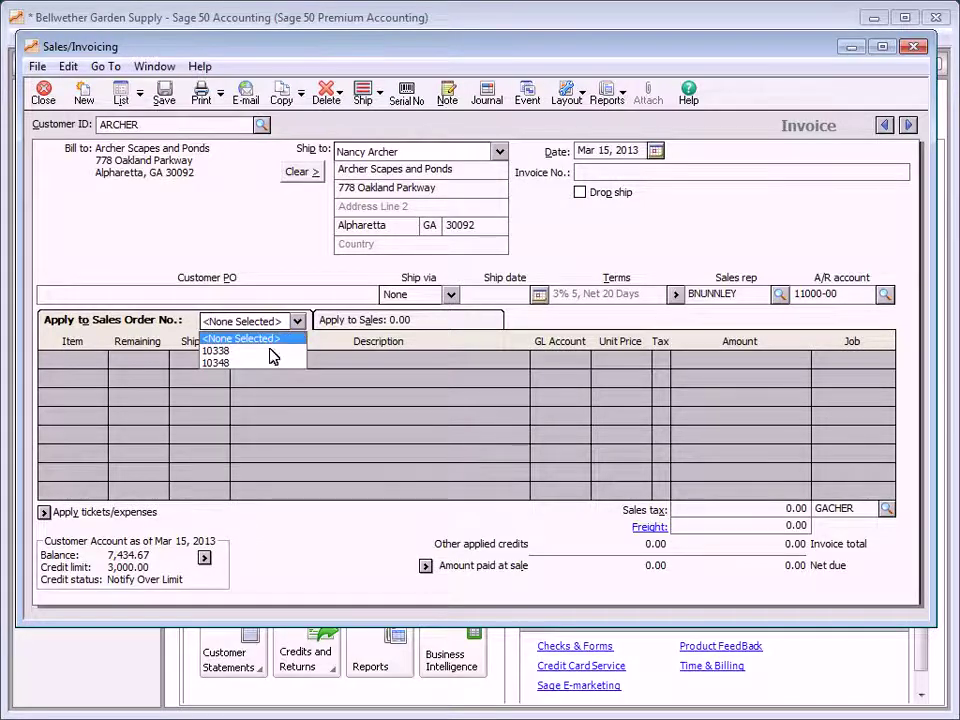
click(272, 363)
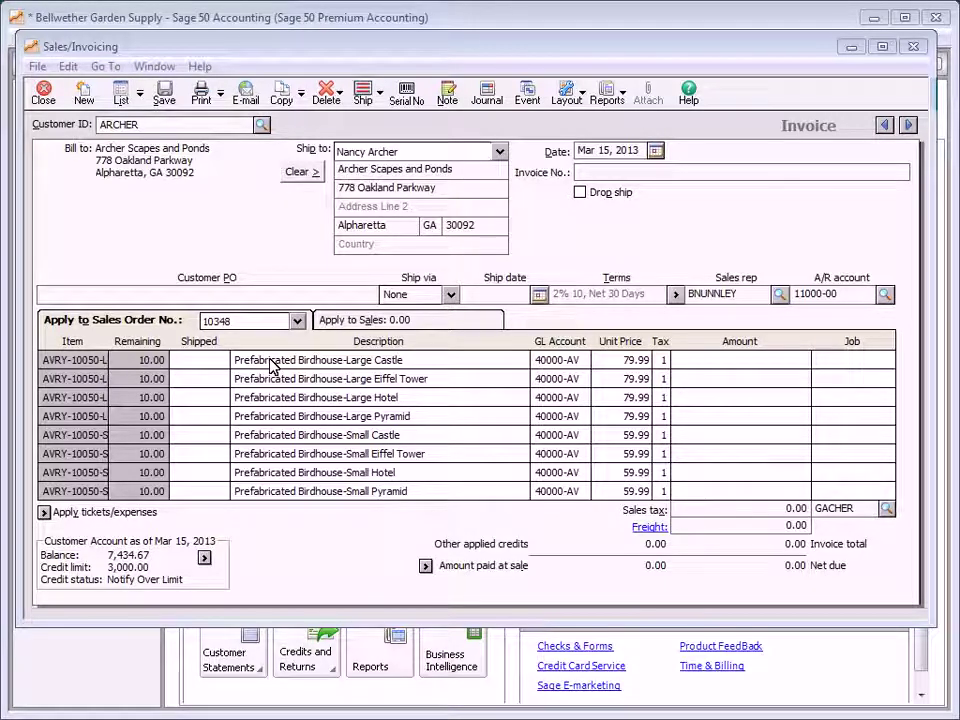
click(363, 95)
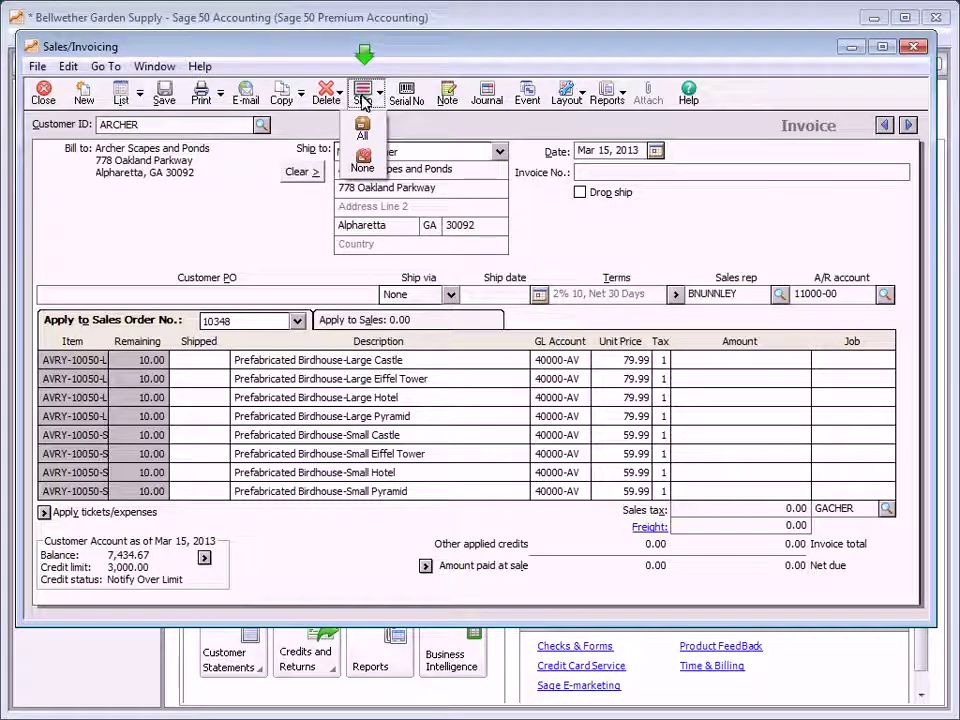
click(363, 132)
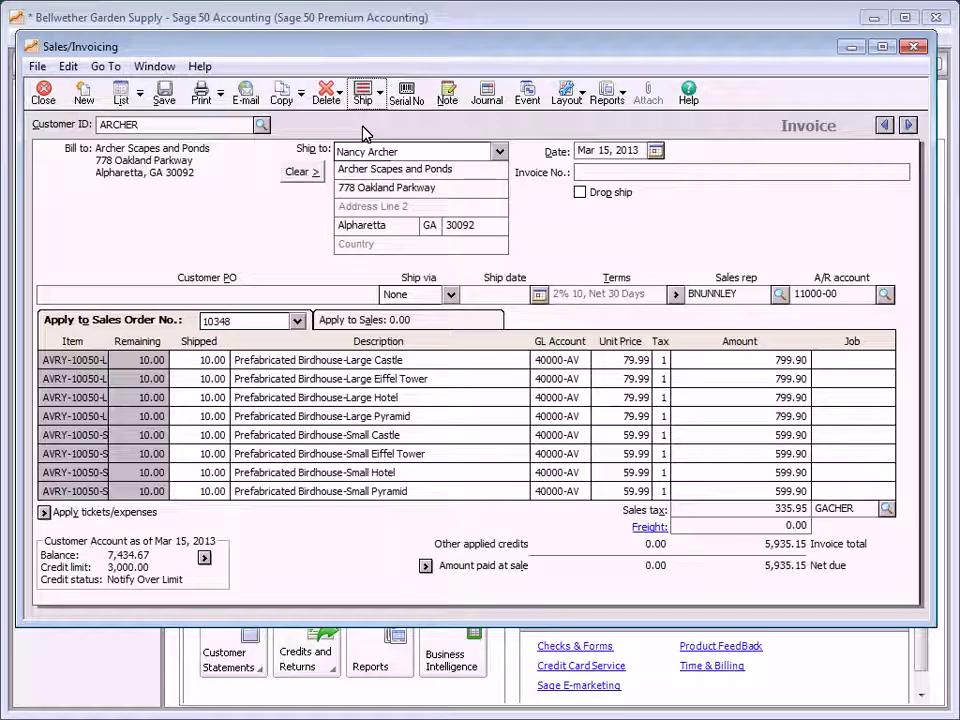
click(166, 94)
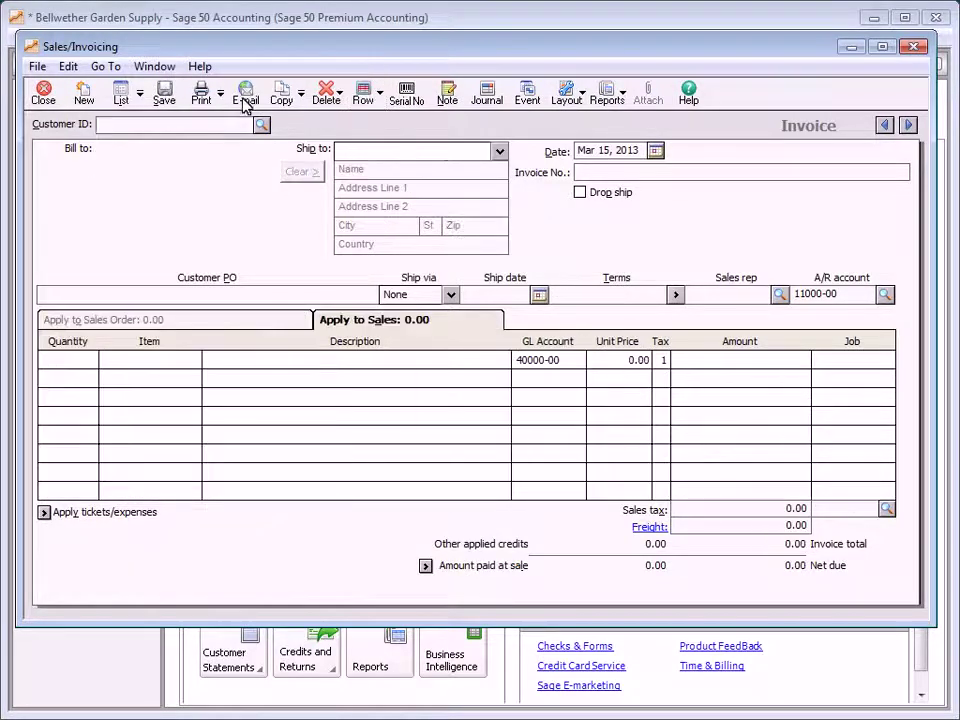
Select GOLDEN for a one-leaf-blower invoice of 160.49, then close invoicing
click(261, 124)
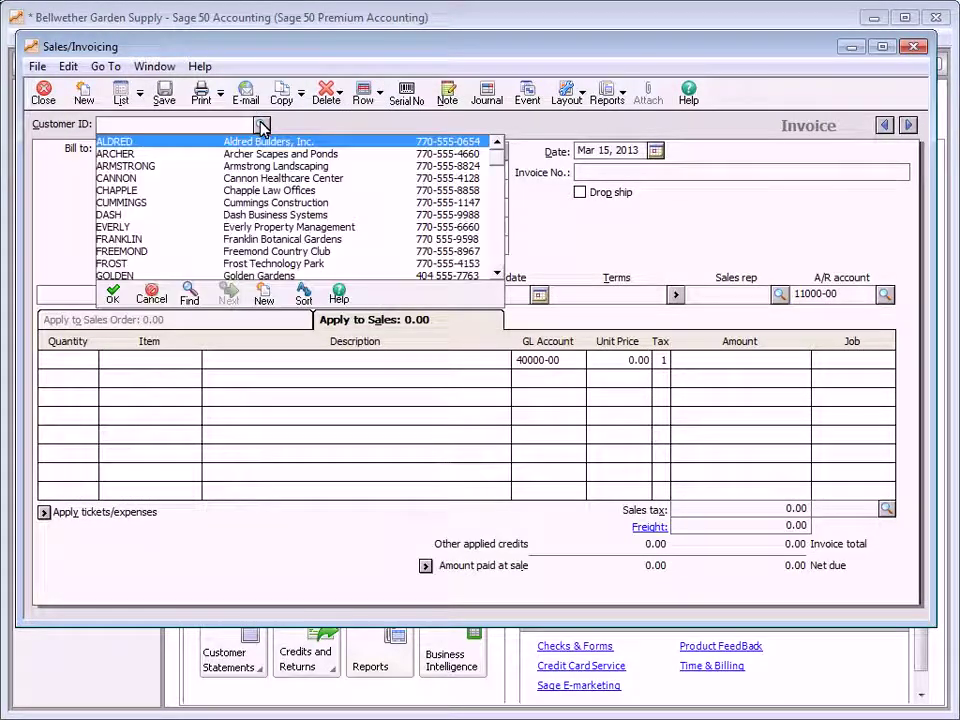
double_click(162, 276)
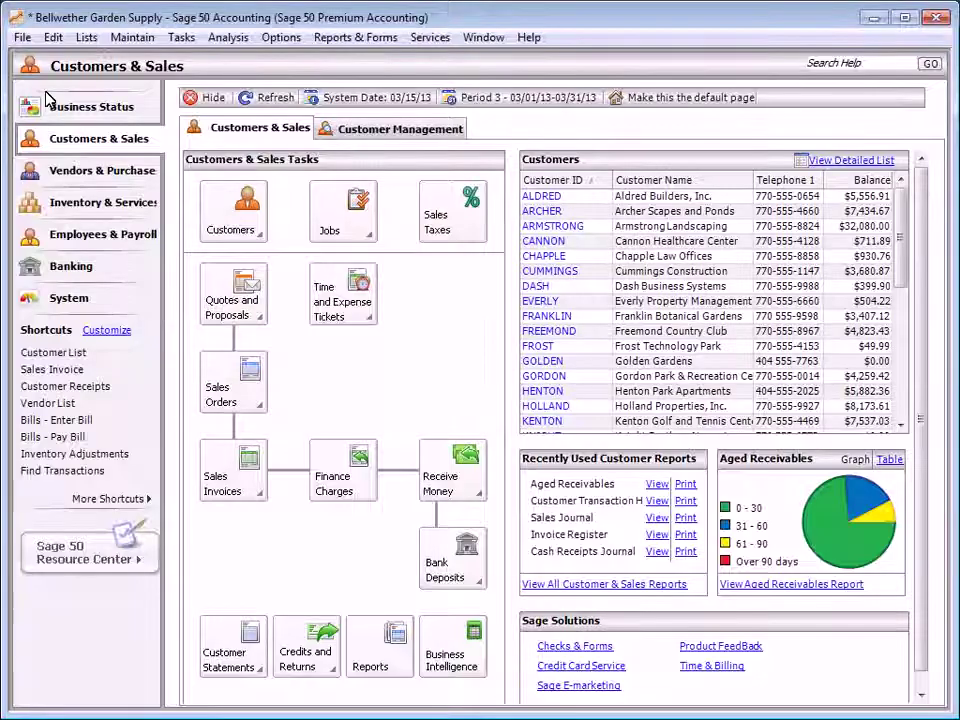
click(43, 93)
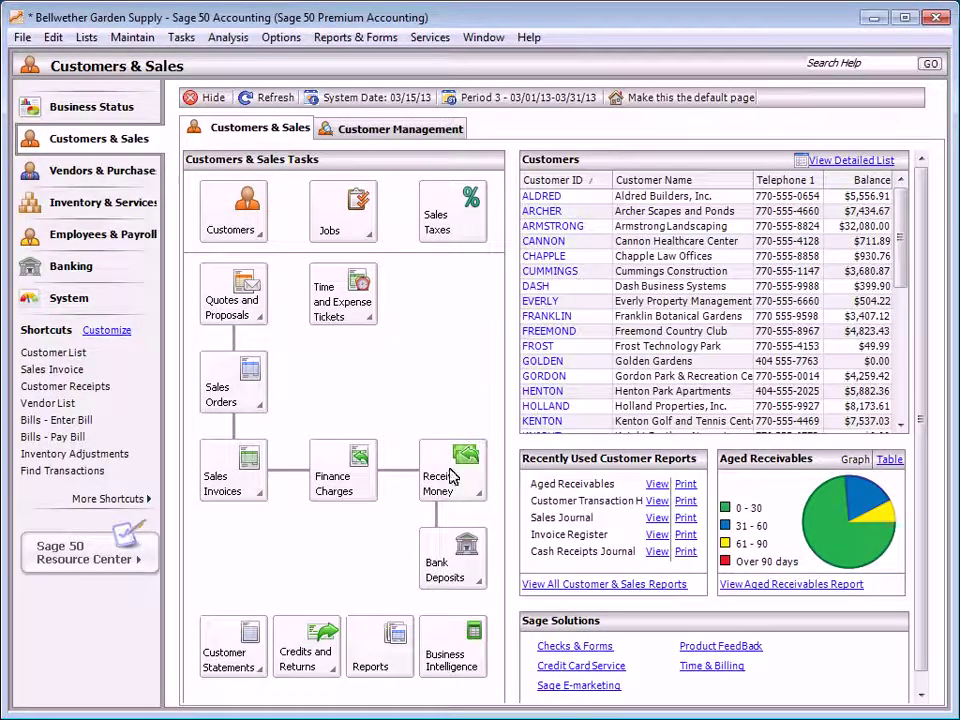
Record a GOLDEN receipt for three thistle bird seed bags totalling 51.33 and save it
click(452, 478)
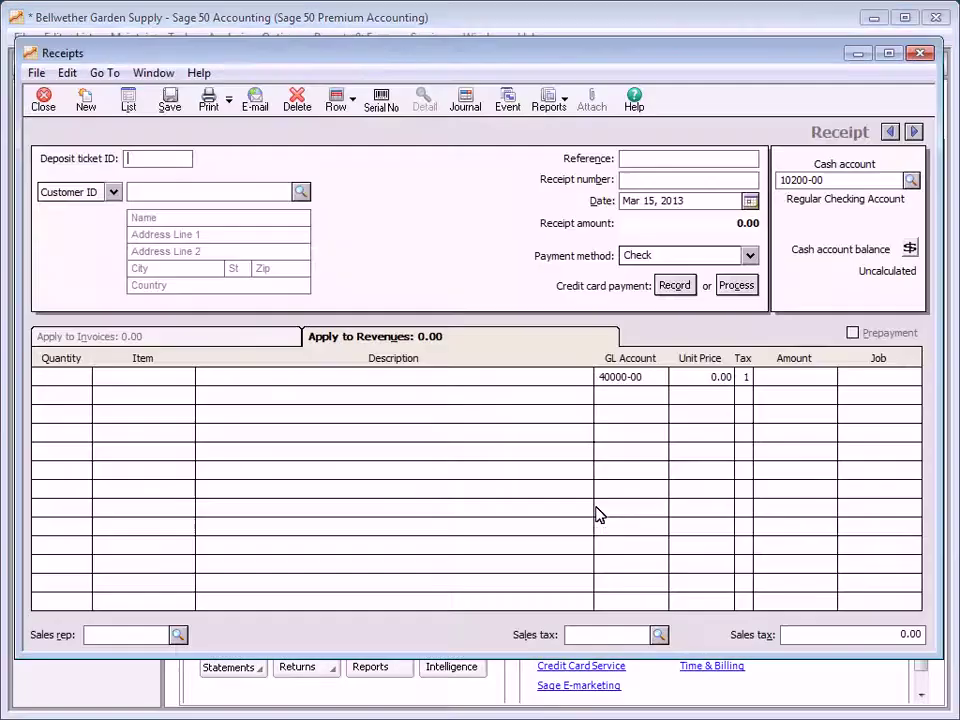
click(594, 509)
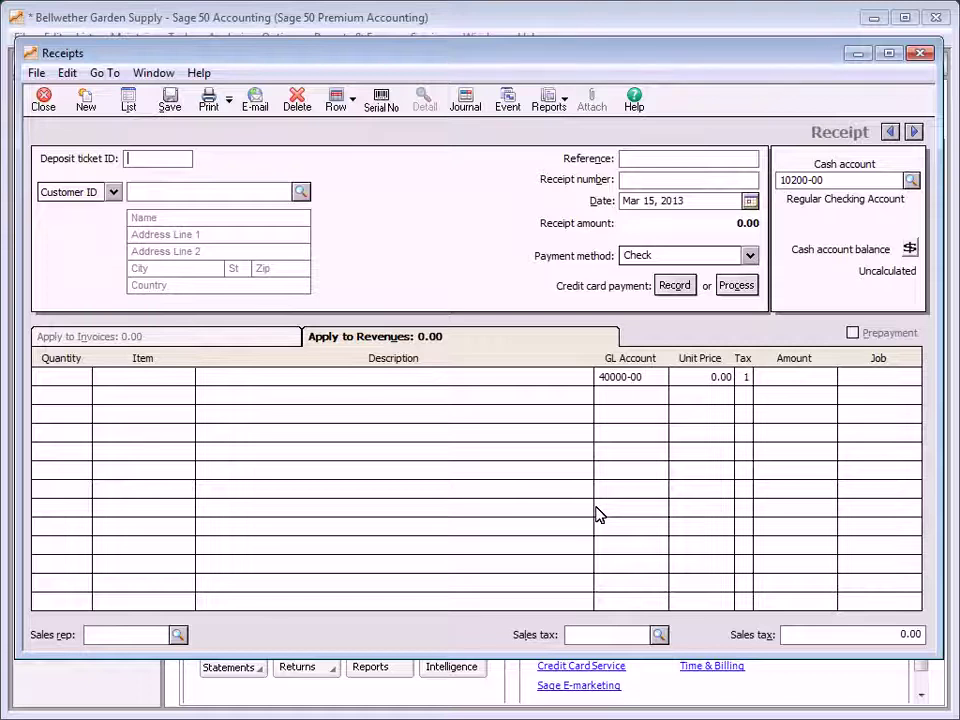
click(301, 191)
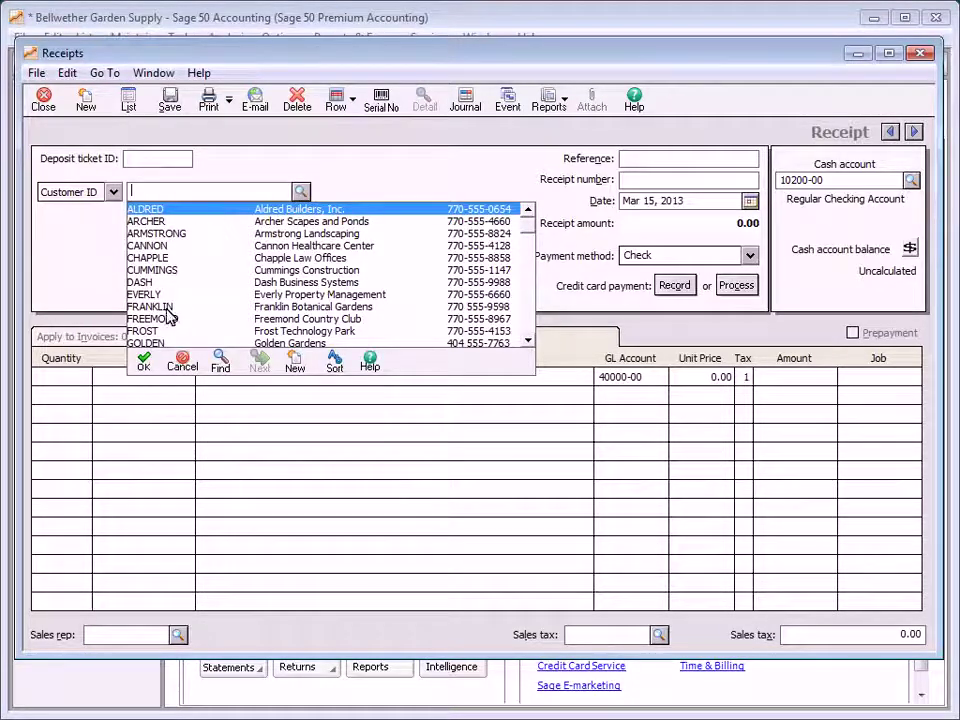
click(140, 343)
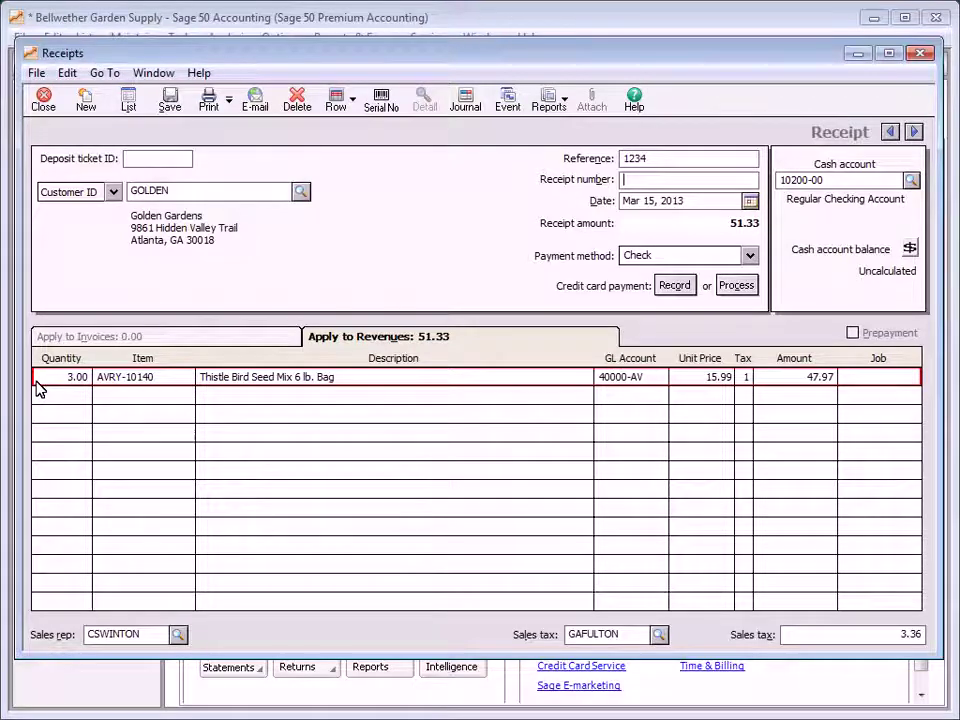
click(169, 101)
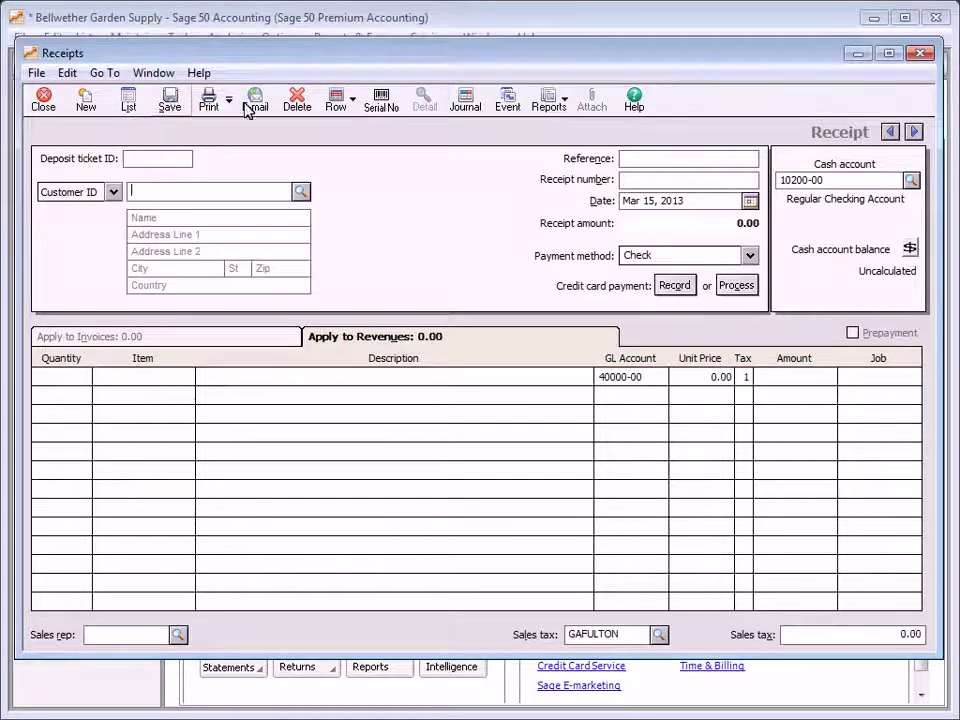
Select ARCHER as the paying customer and mark invoices 10209, 10329 and 10317 as paid
click(301, 191)
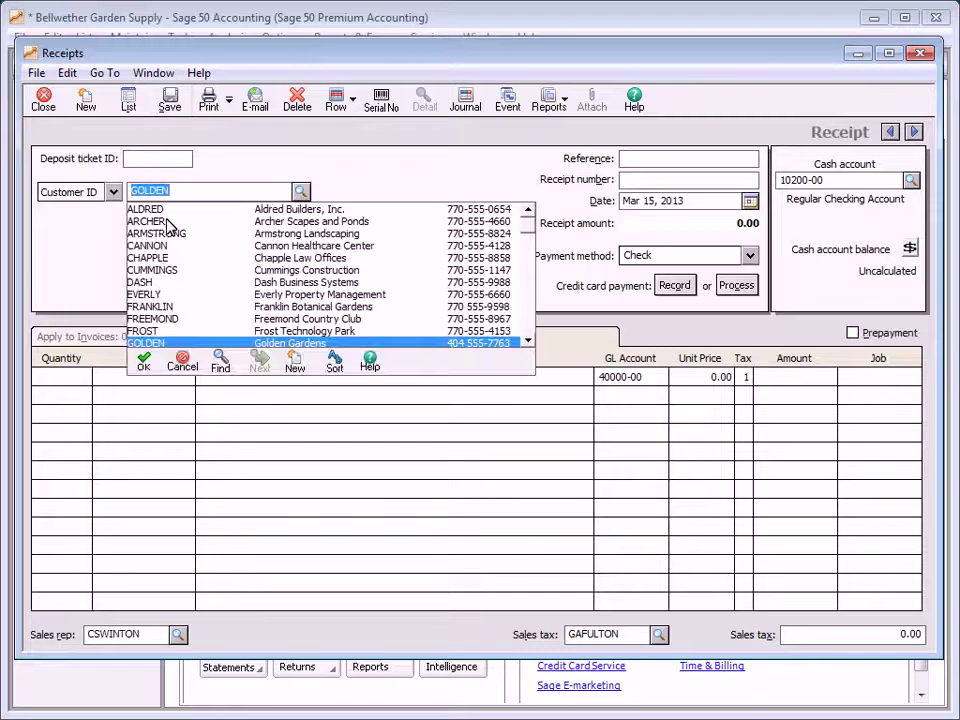
double_click(170, 222)
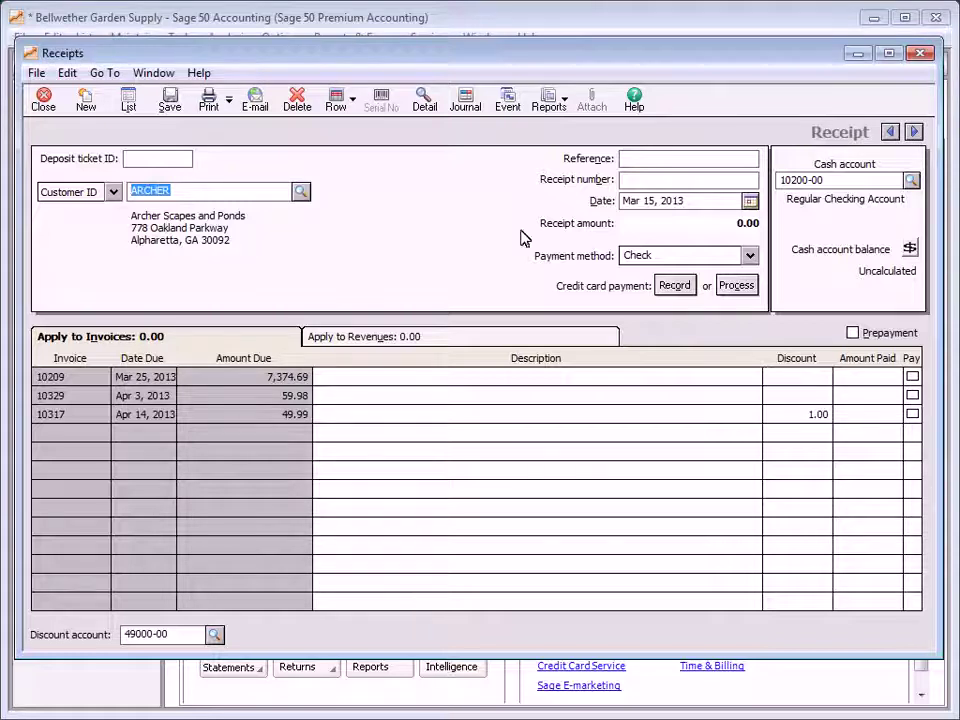
click(912, 377)
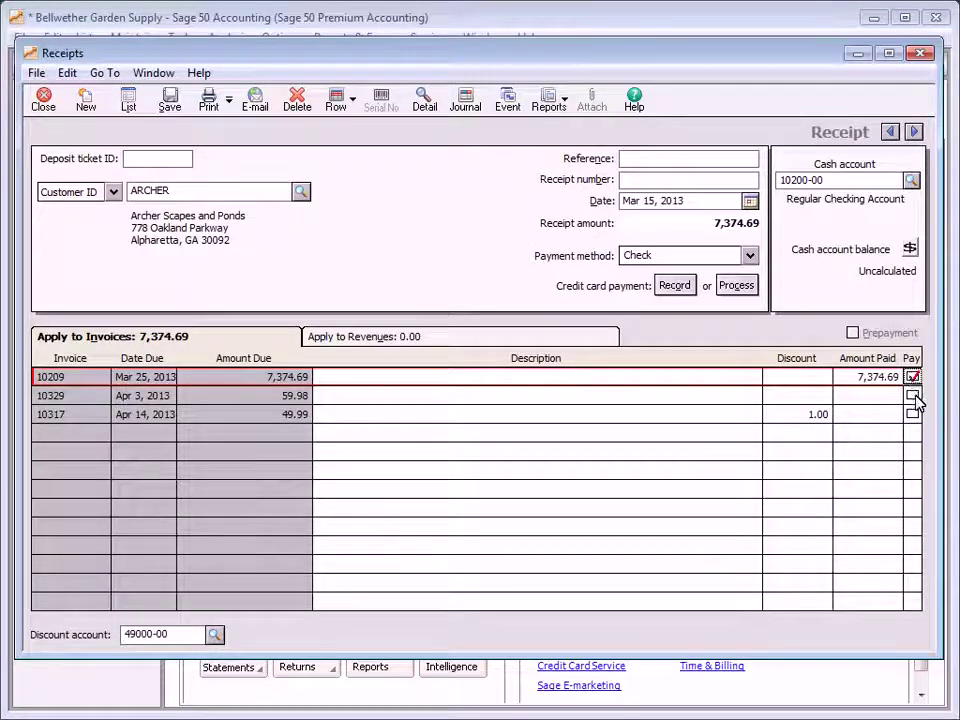
click(913, 396)
click(913, 414)
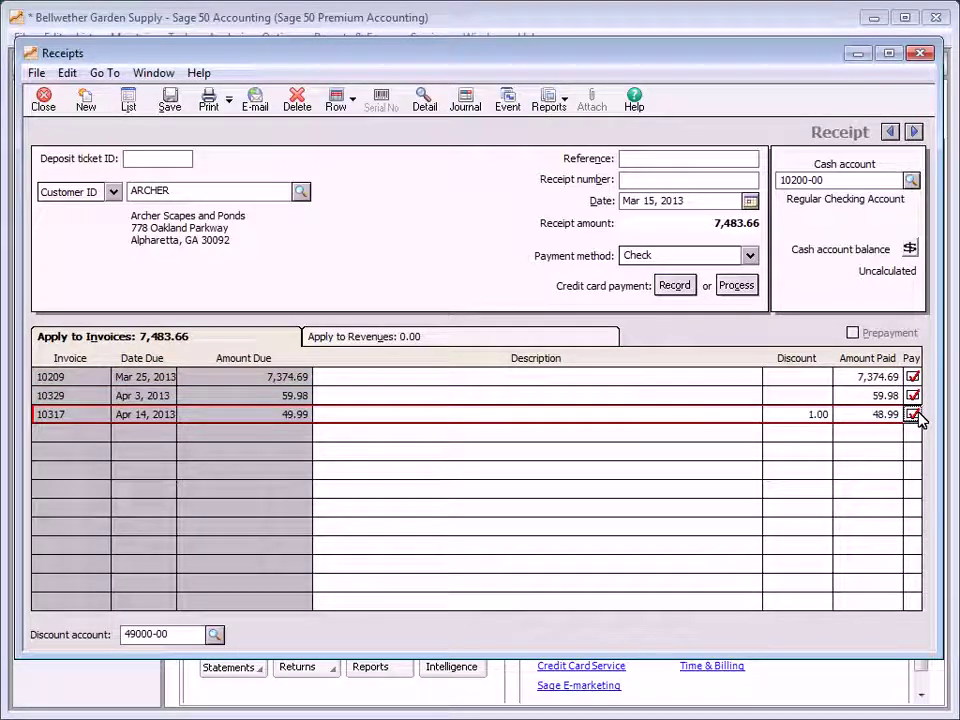
Enter reference 5642 on the receipt and bring up the credit card payment details
click(700, 160)
text(5642)
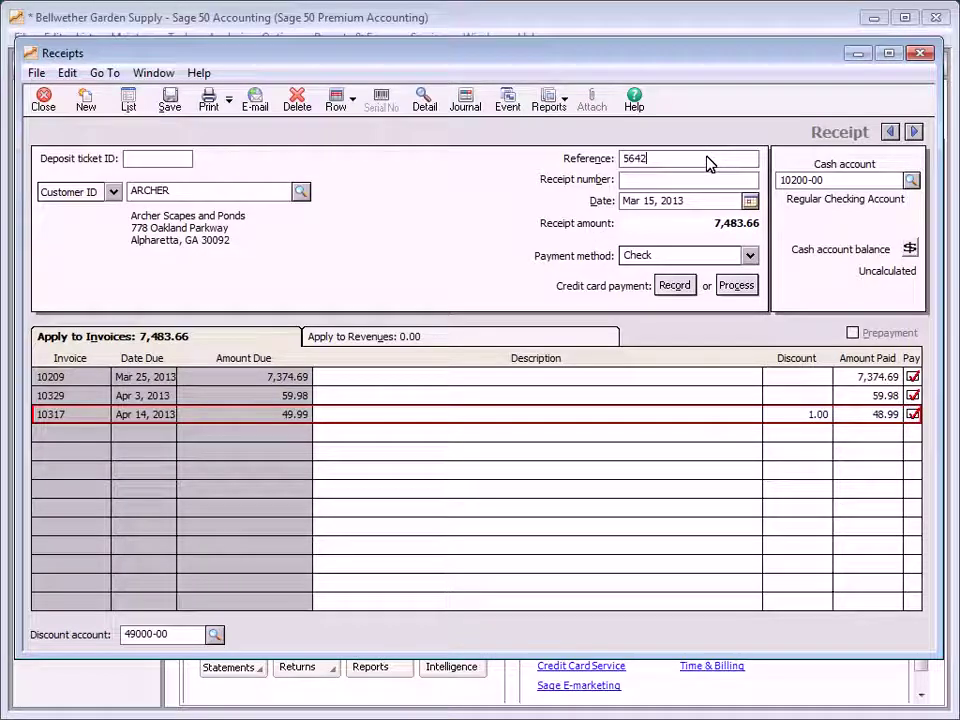
key(Tab)
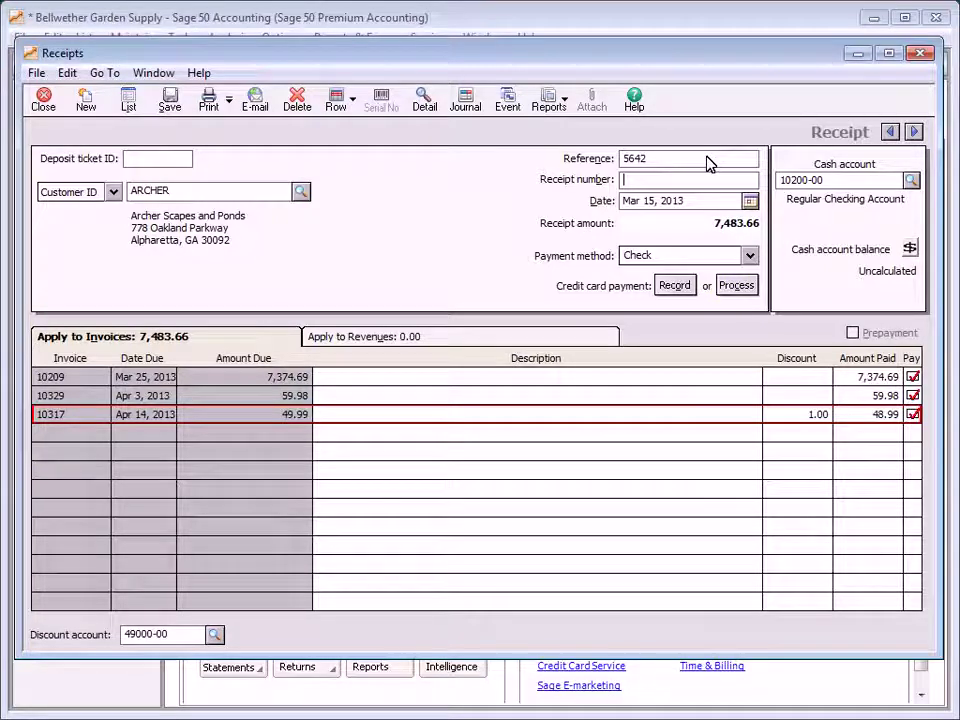
click(676, 284)
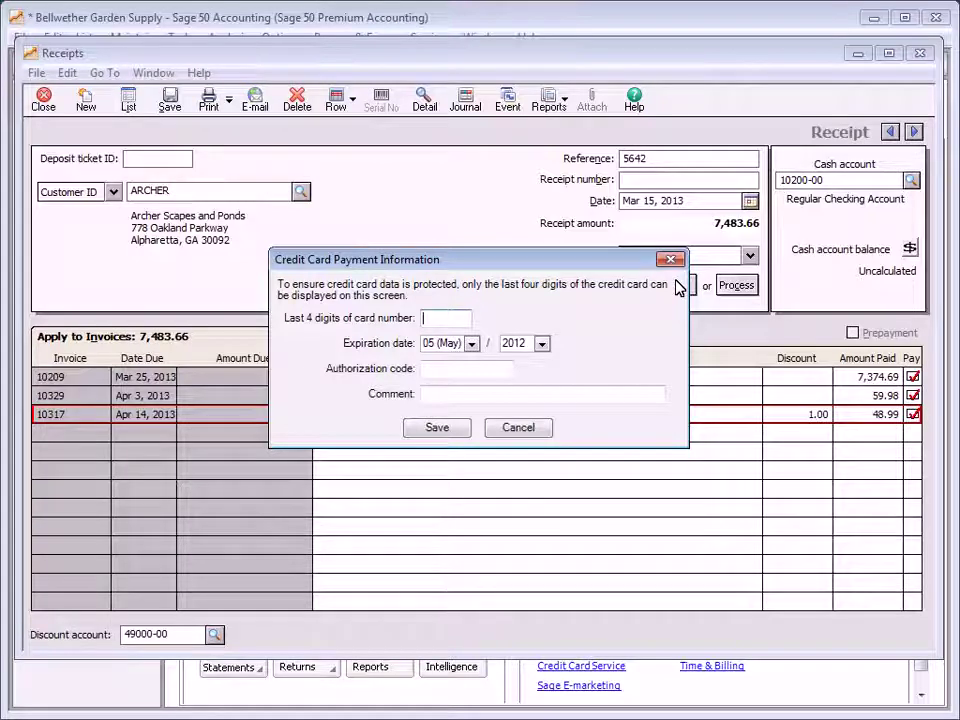
Dismiss the credit card dialog, save the Archer receipt, and close the Receipts window
click(537, 434)
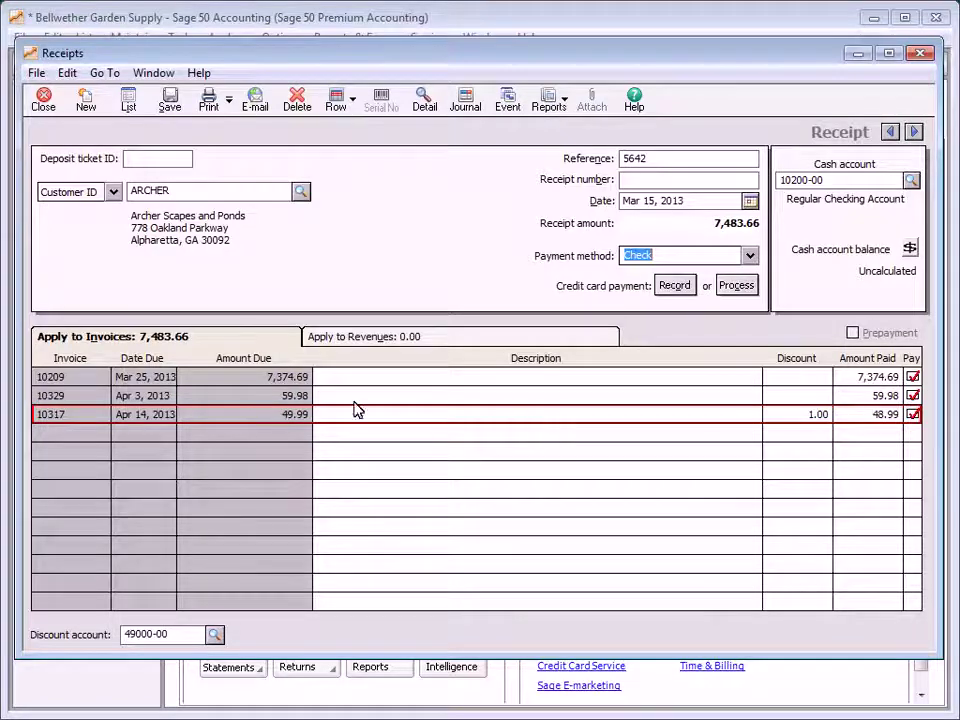
click(169, 100)
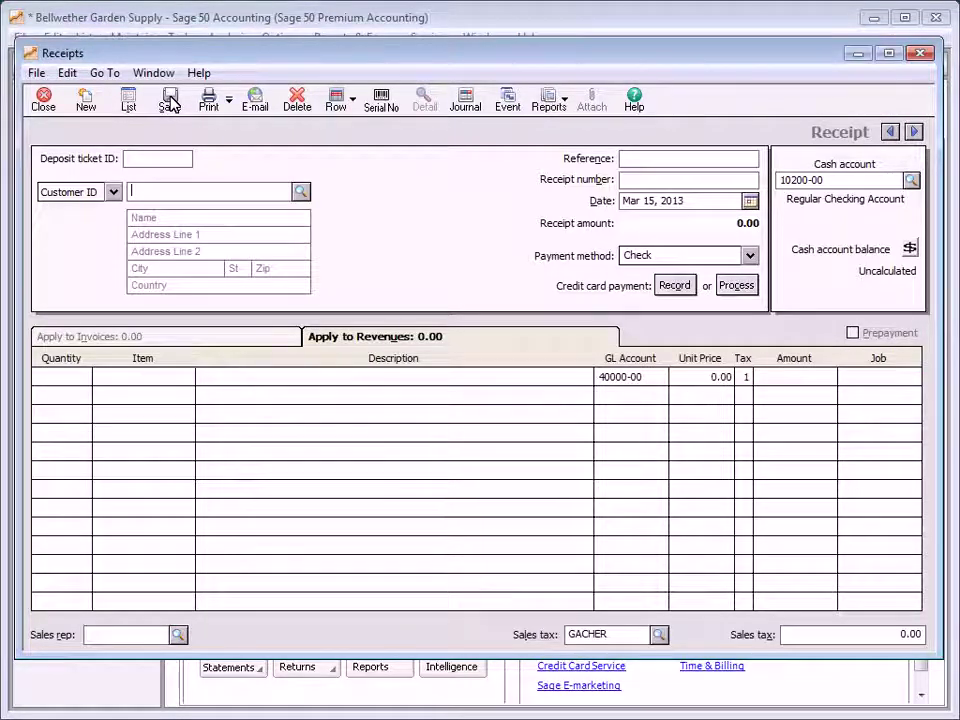
click(43, 100)
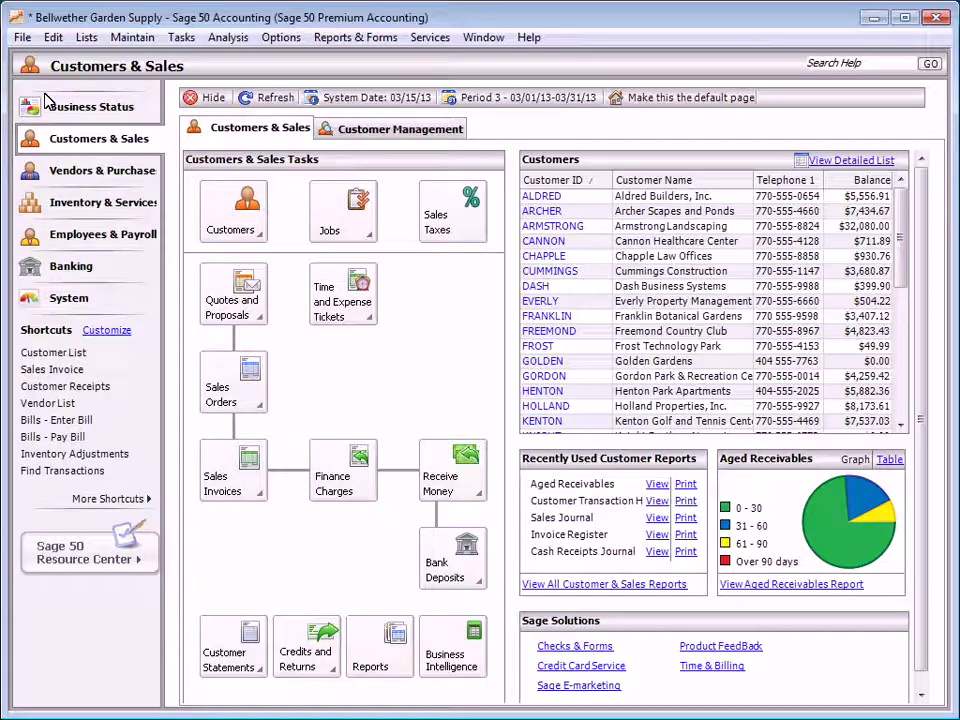
View and close the Aged Receivables report and the March 2013 Cash Receipts Journal
click(598, 584)
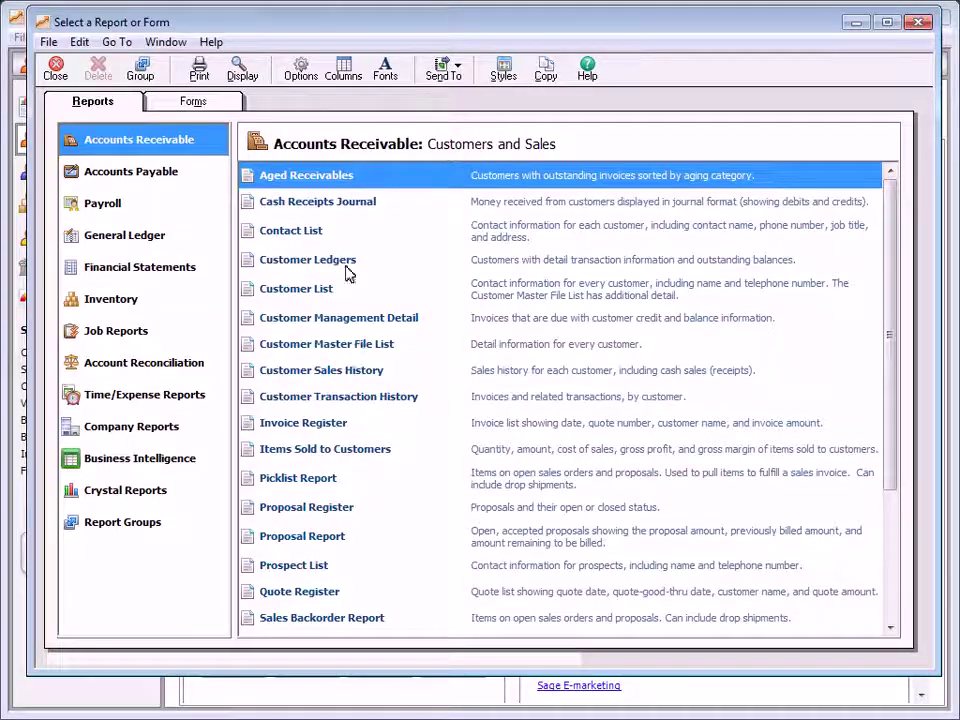
double_click(343, 178)
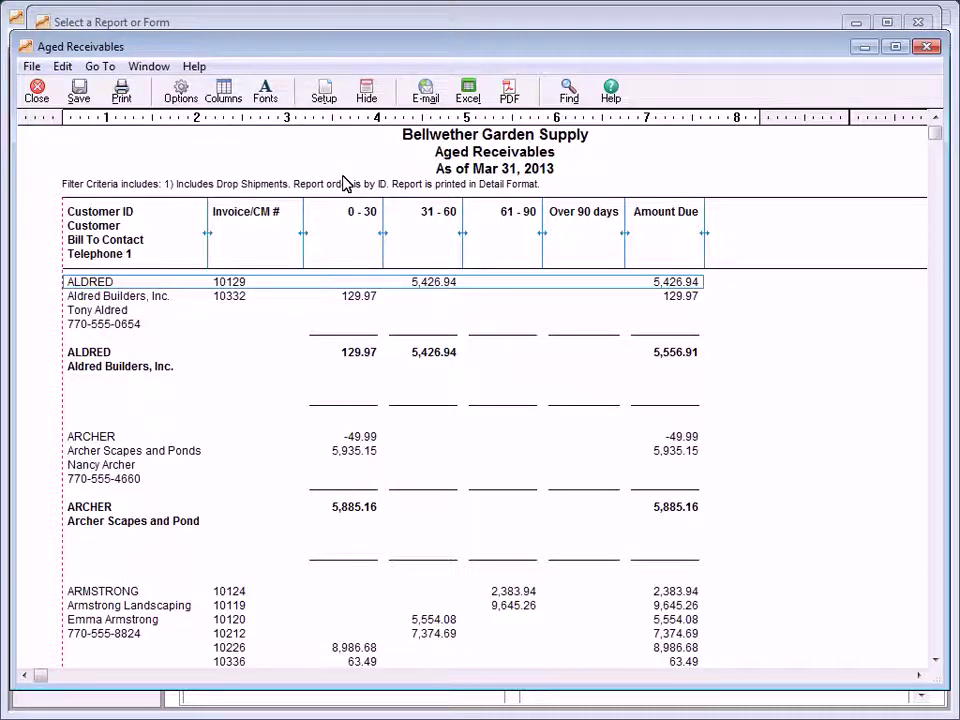
click(36, 90)
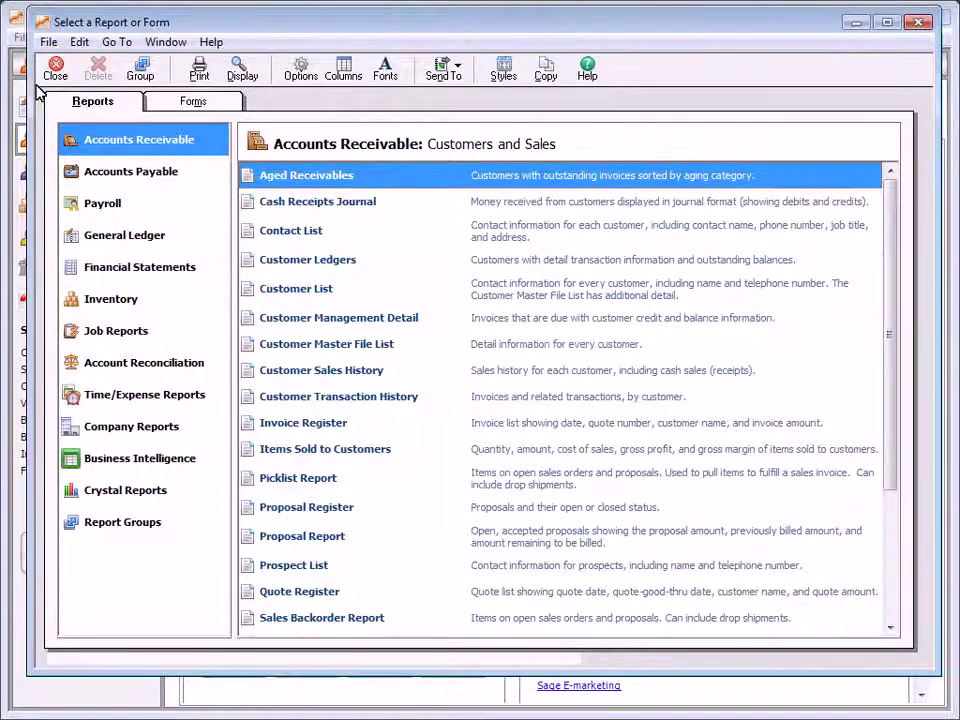
double_click(290, 204)
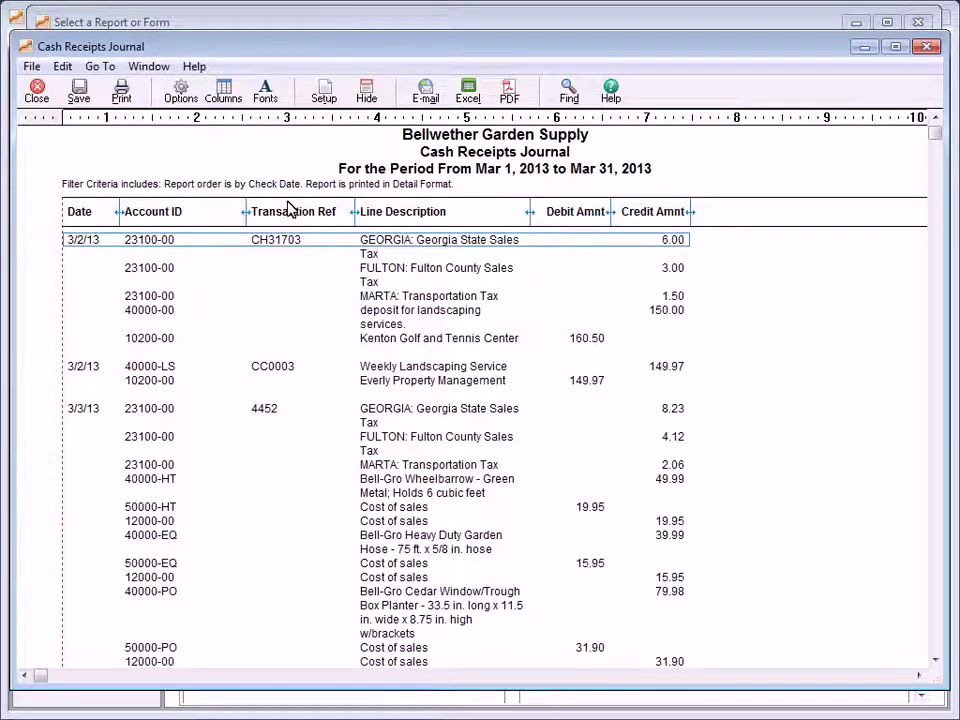
click(36, 93)
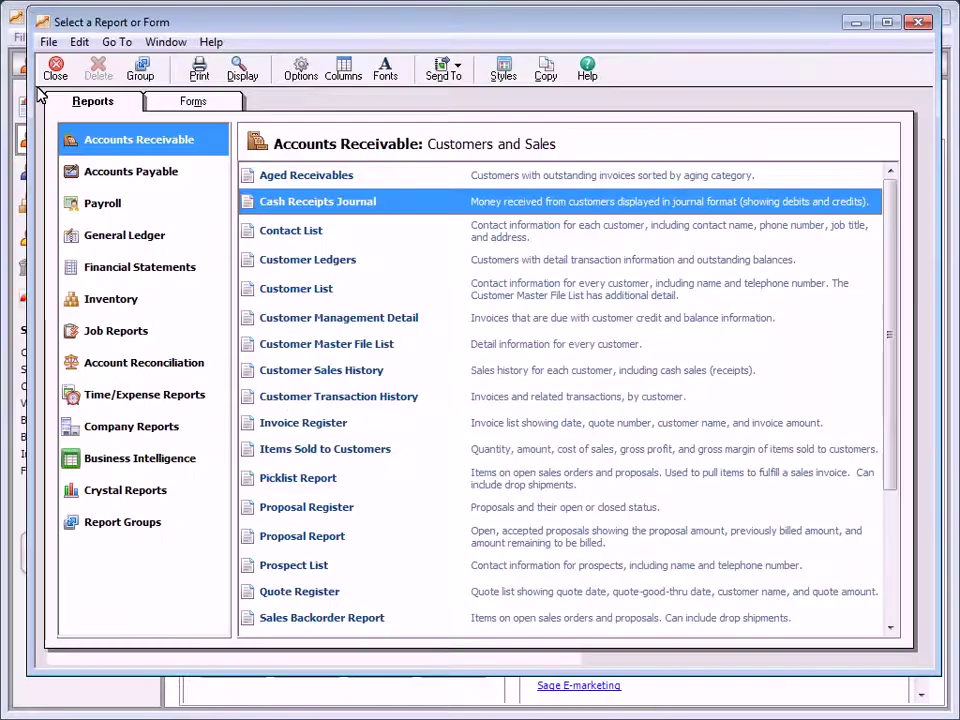
double_click(296, 292)
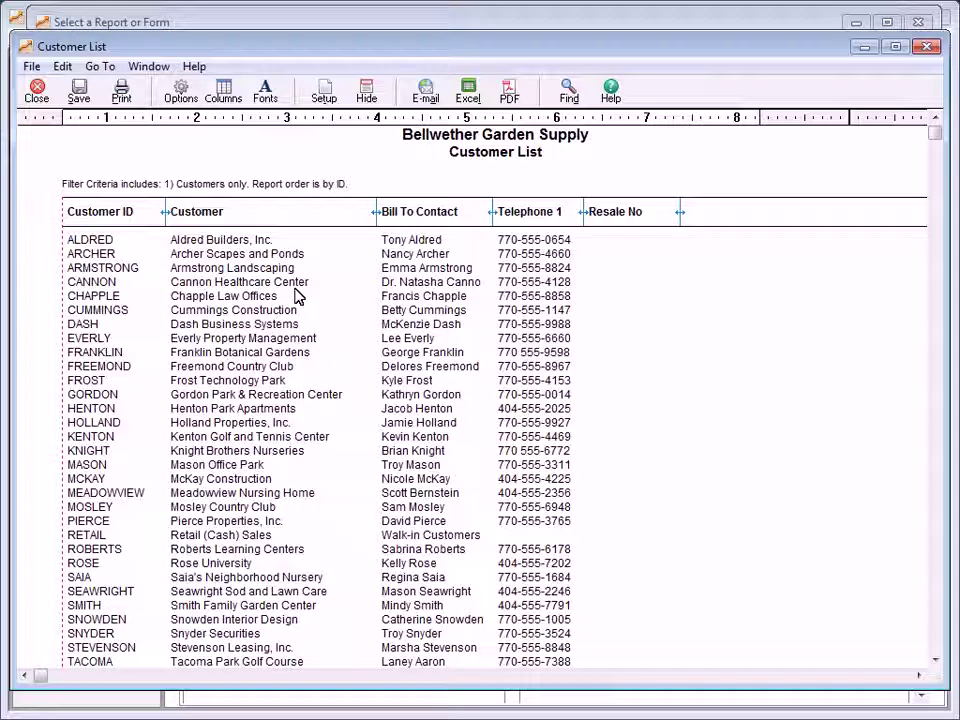
click(36, 90)
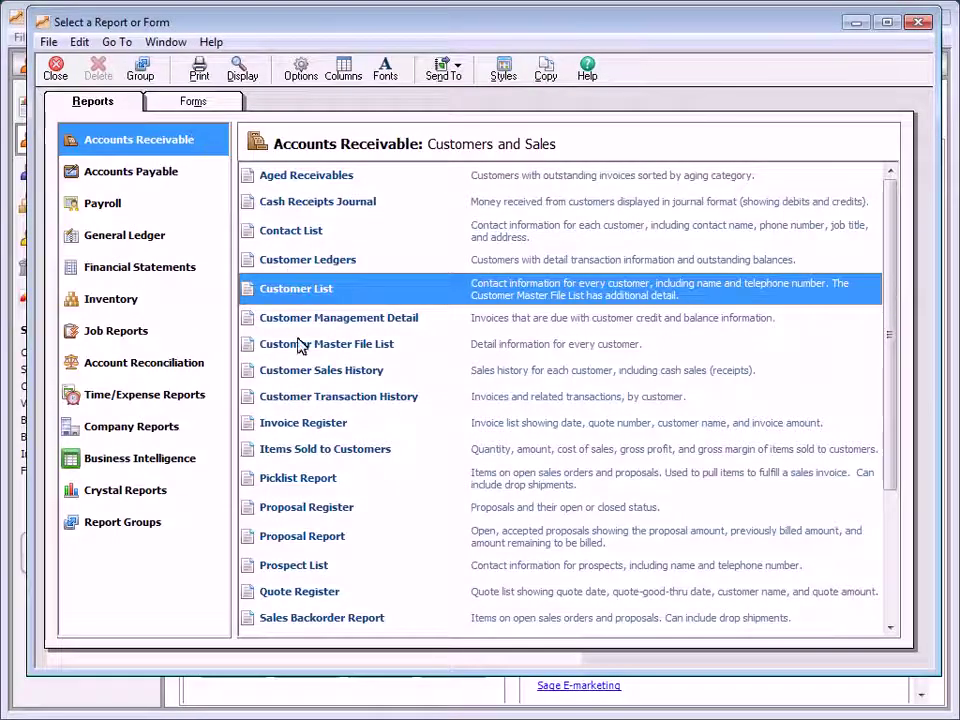
double_click(304, 423)
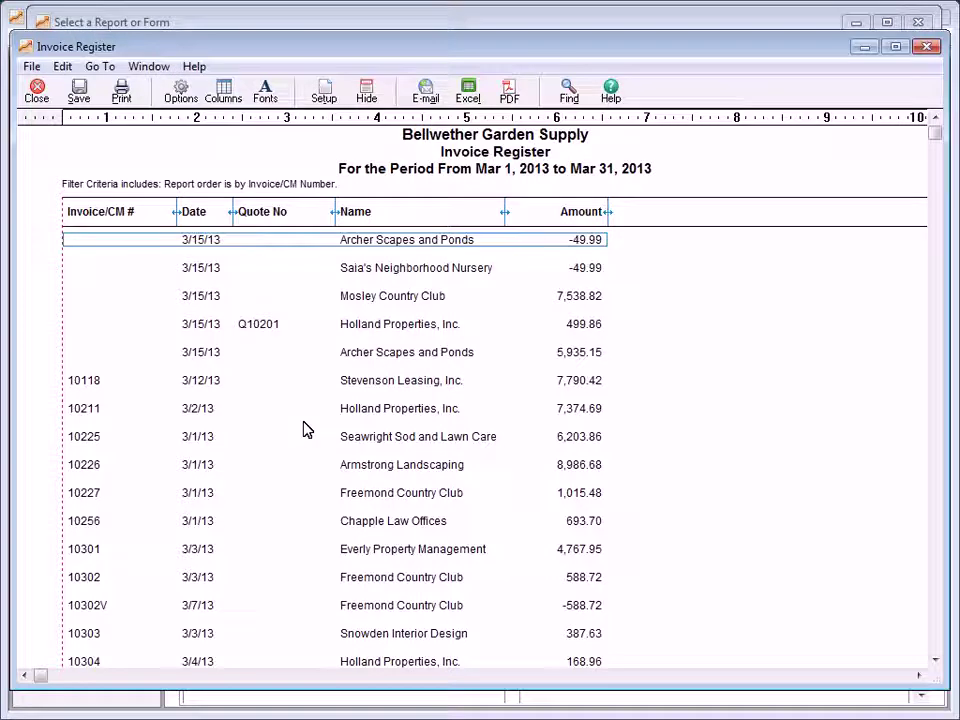
click(32, 82)
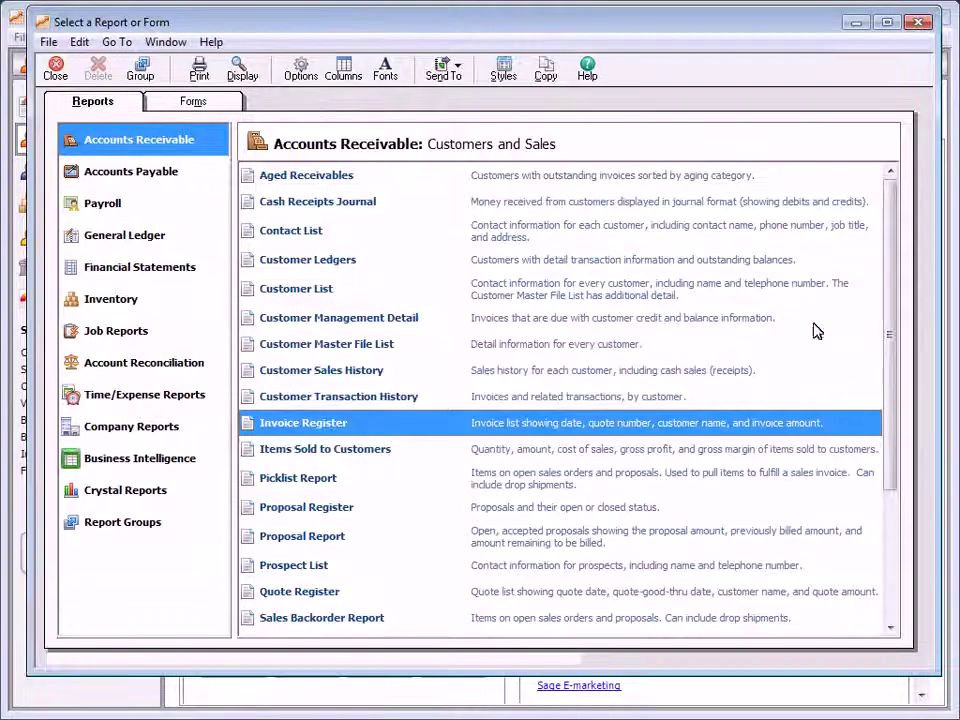
click(896, 579)
click(380, 449)
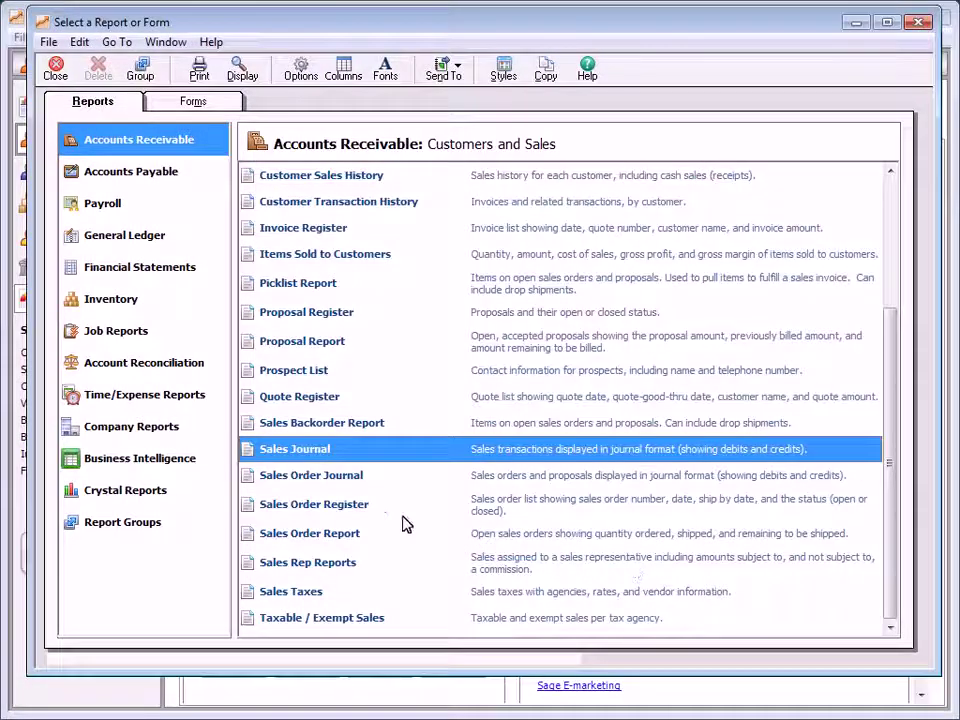
double_click(343, 452)
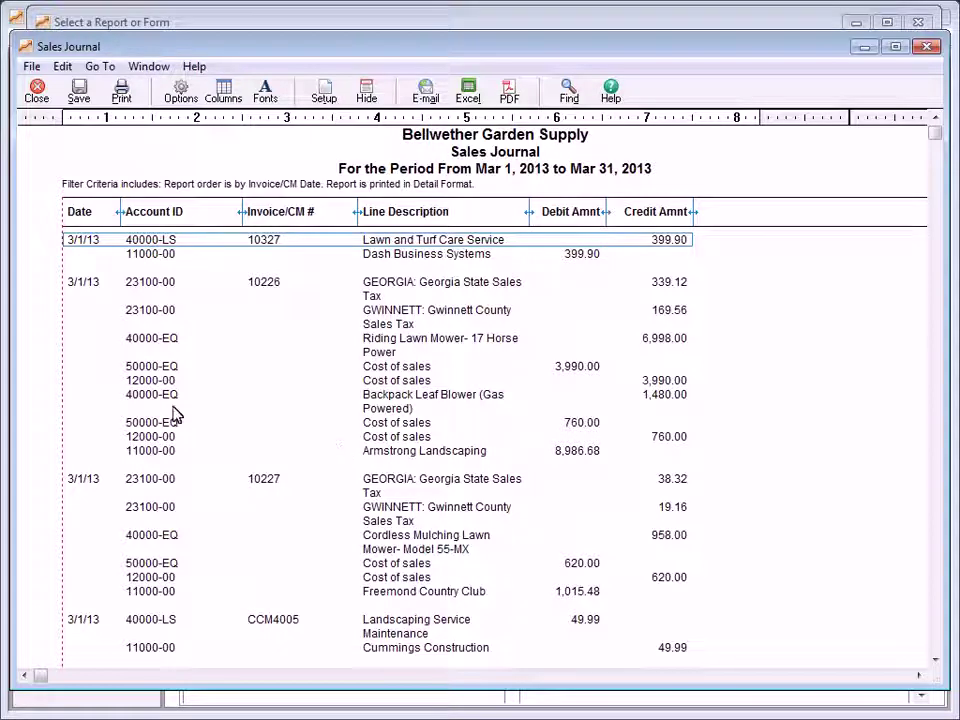
click(37, 90)
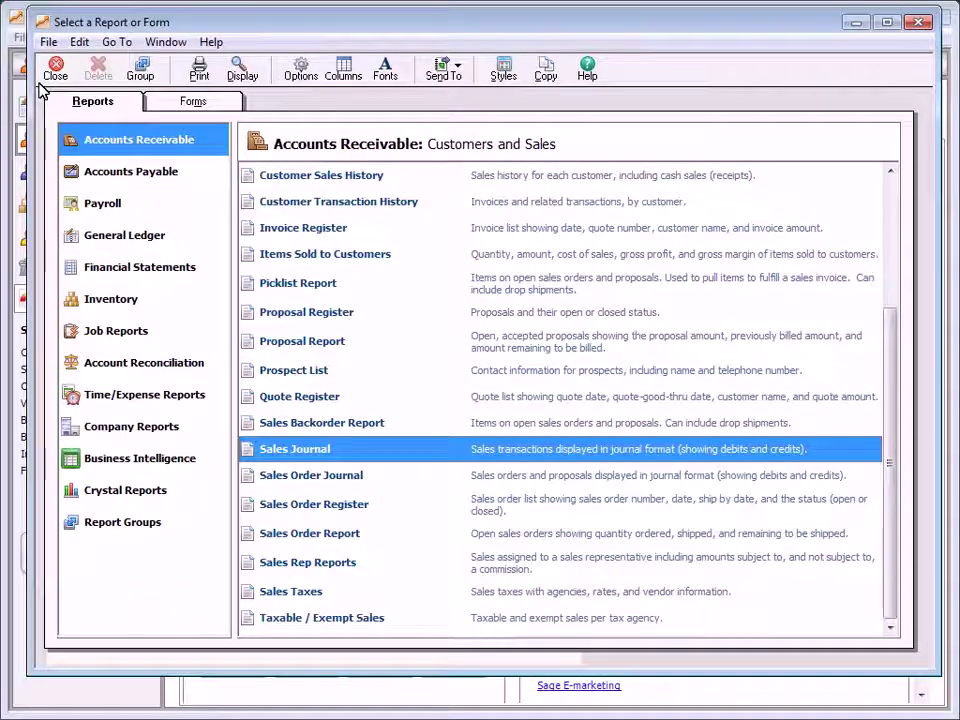
From the Forms list, open the Bellwether Service Invoice template for customizing
click(193, 102)
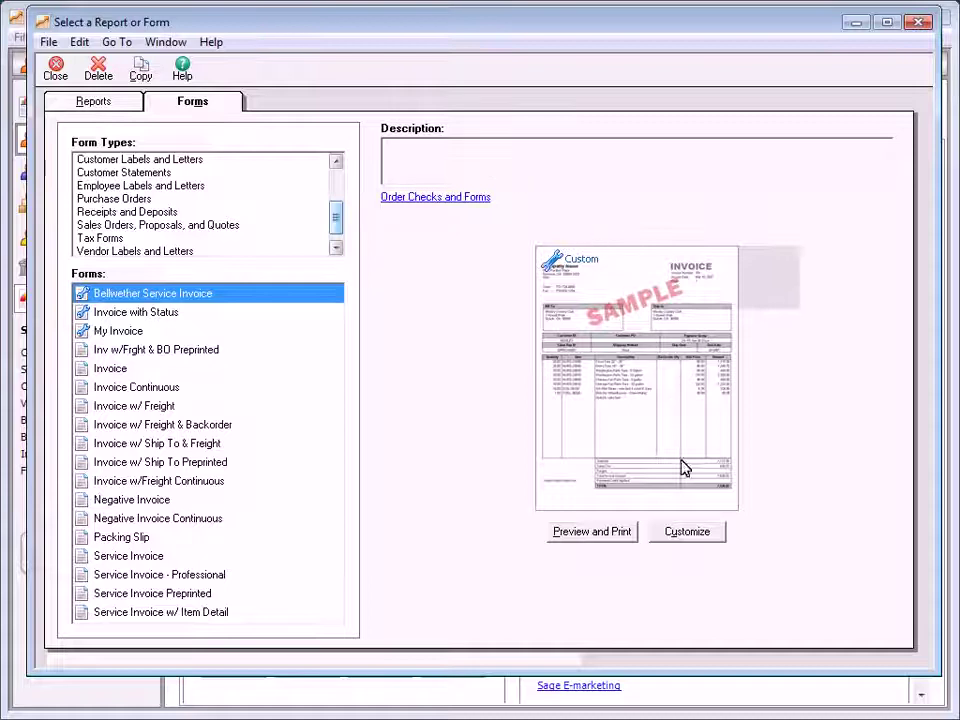
click(687, 533)
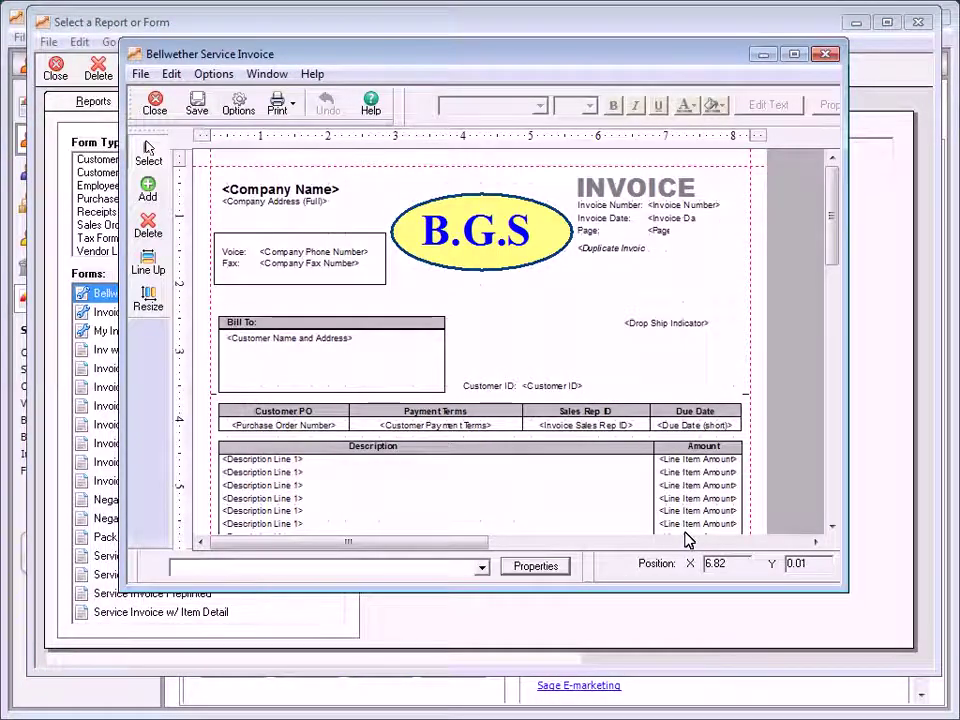